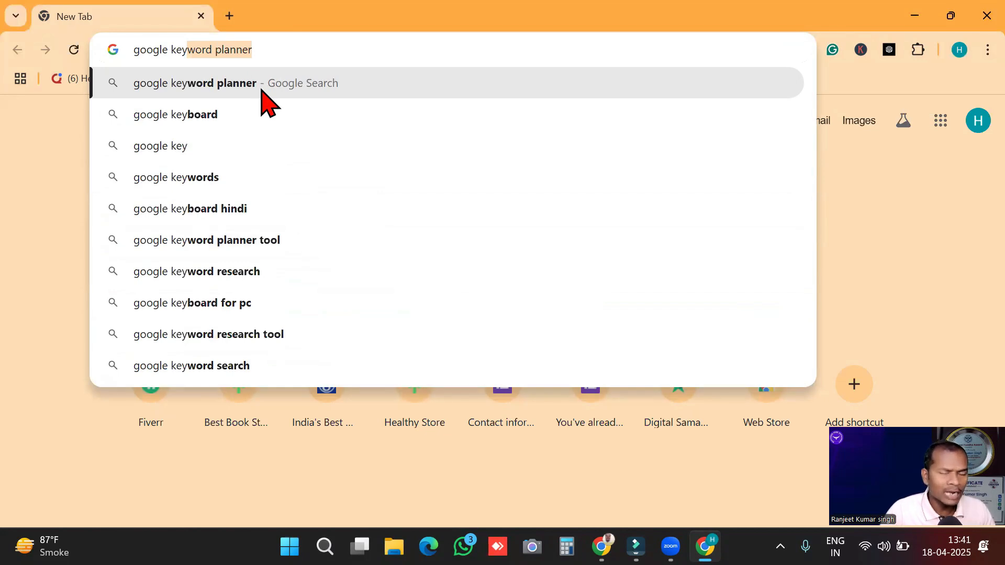
Search Google for "google keyword planner" and open Keyword Planner through its Google Ads product page.
click(261, 90)
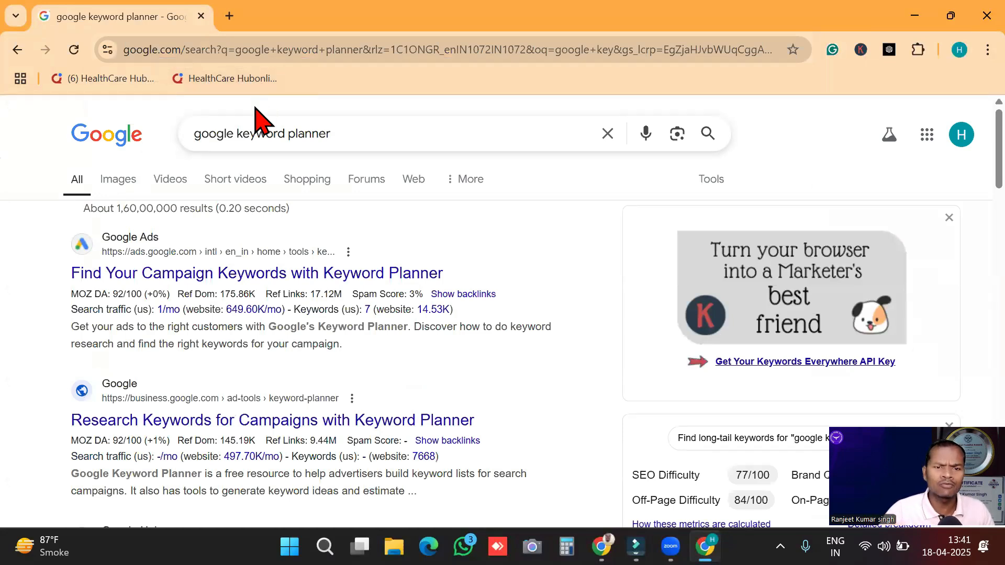
click(195, 274)
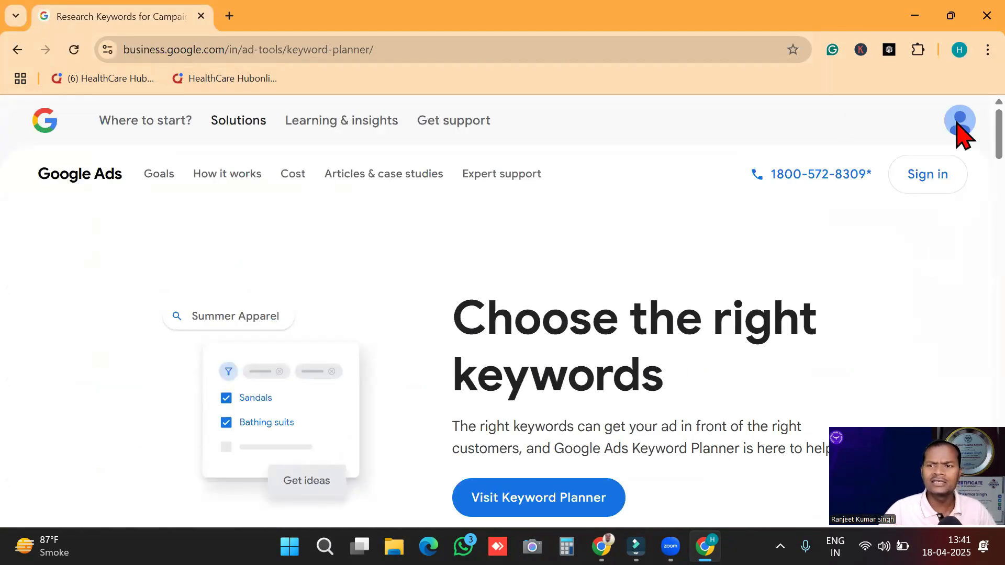
scroll(962, 141, down, 3)
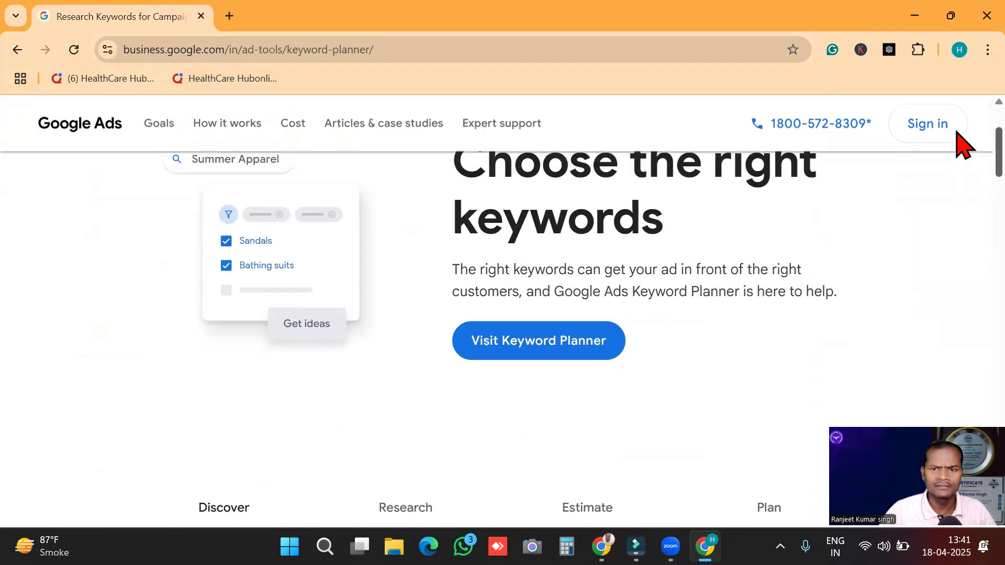
scroll(624, 297, up, 3)
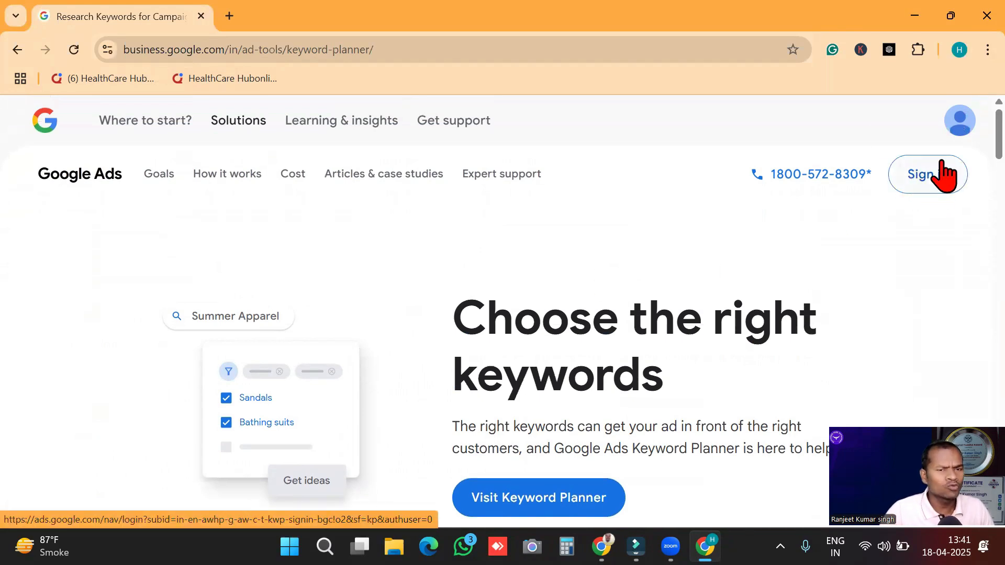
scroll(675, 260, down, 3)
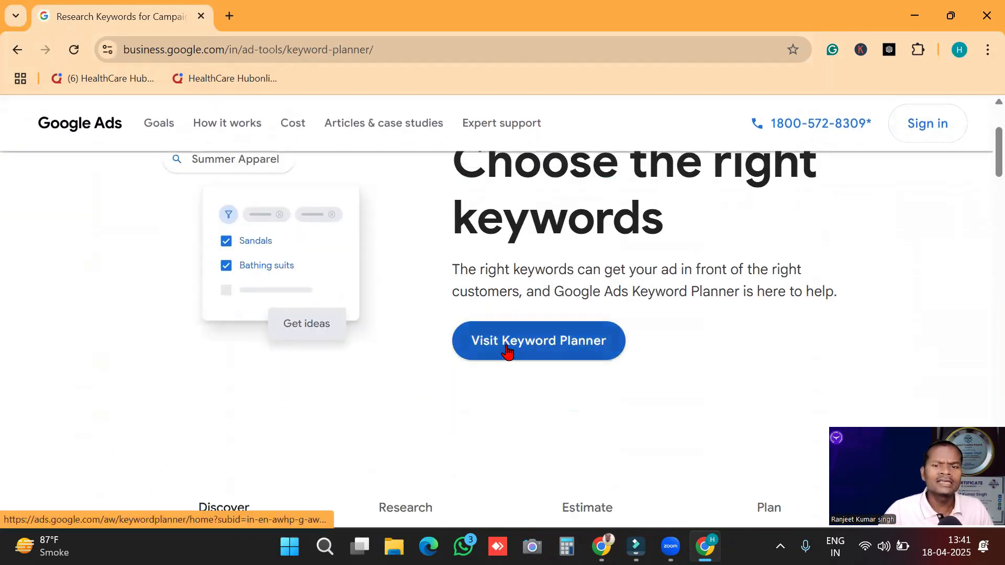
click(551, 349)
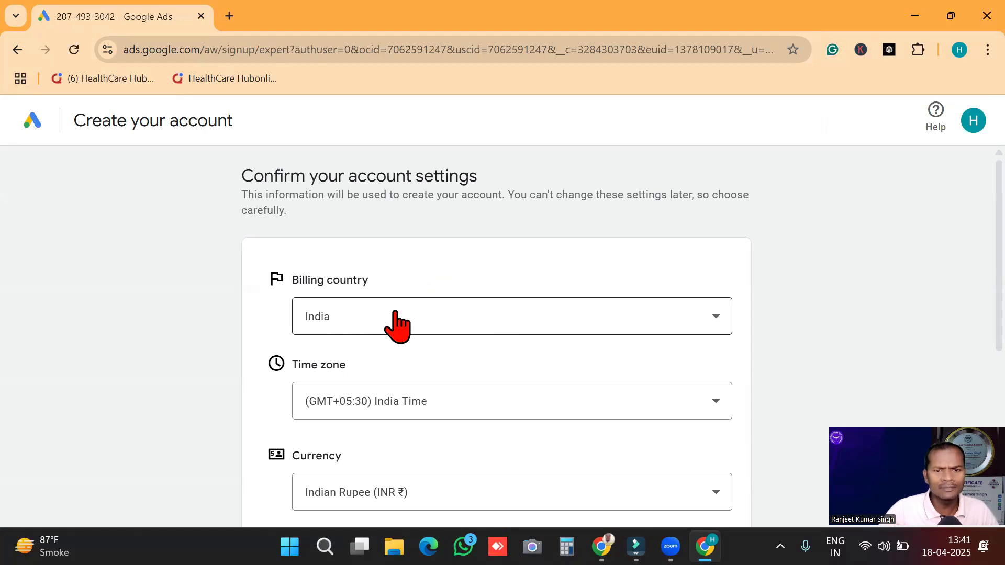
Confirm the account settings with billing country India, time zone (GMT+05:30) India Time and currency Indian Rupee (INR ₹).
scroll(396, 316, down, 3)
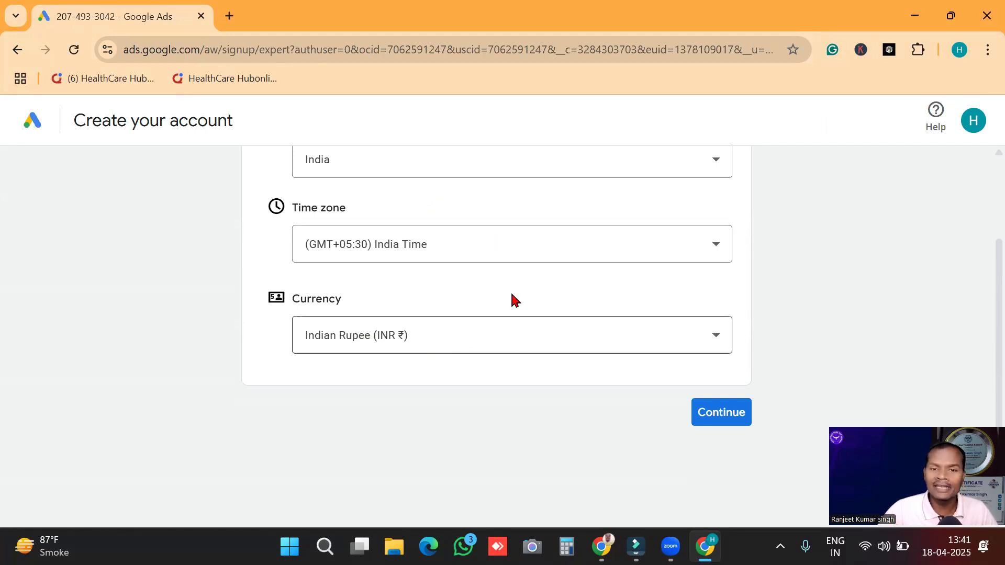
scroll(471, 289, up, 3)
click(571, 328)
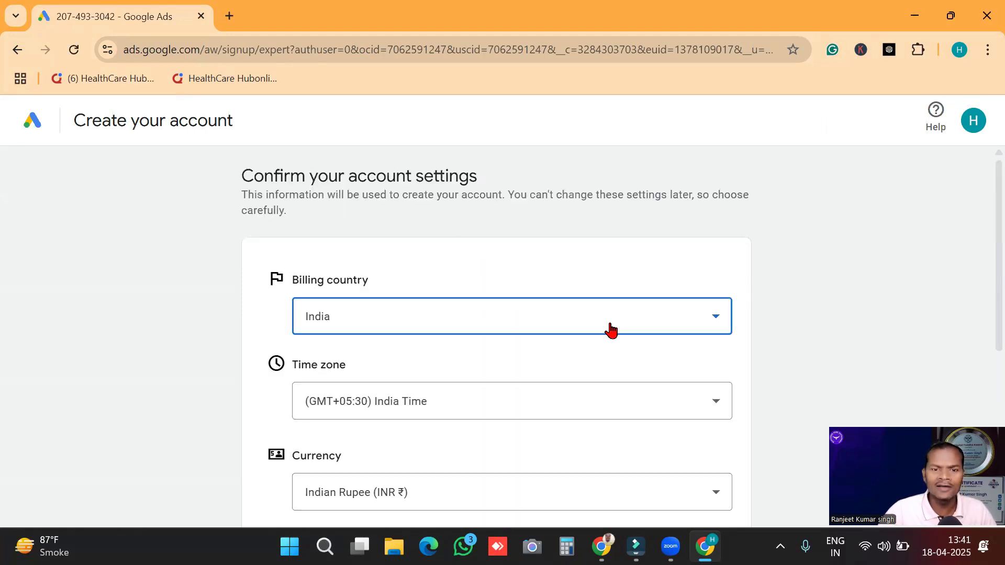
click(792, 322)
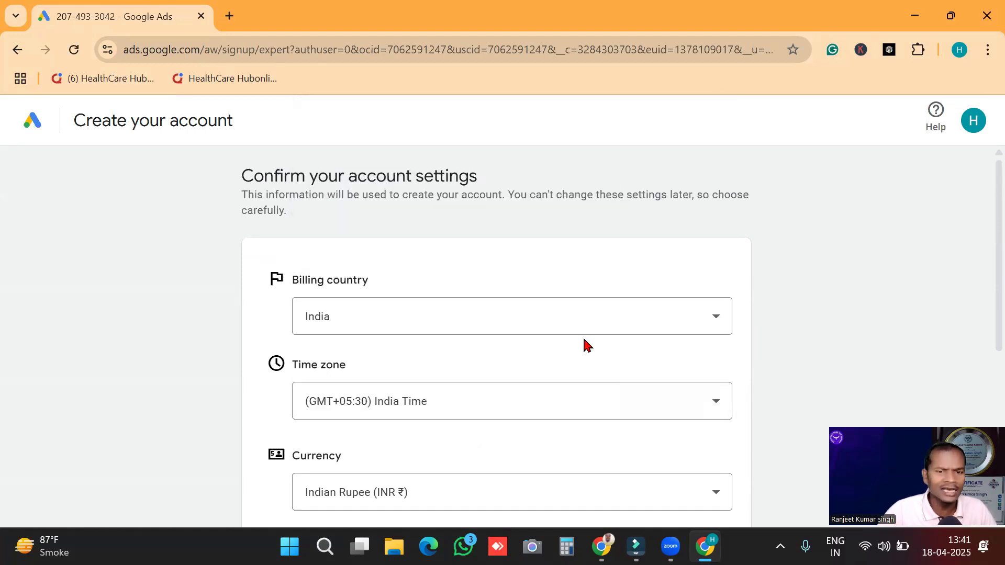
scroll(586, 348, down, 1)
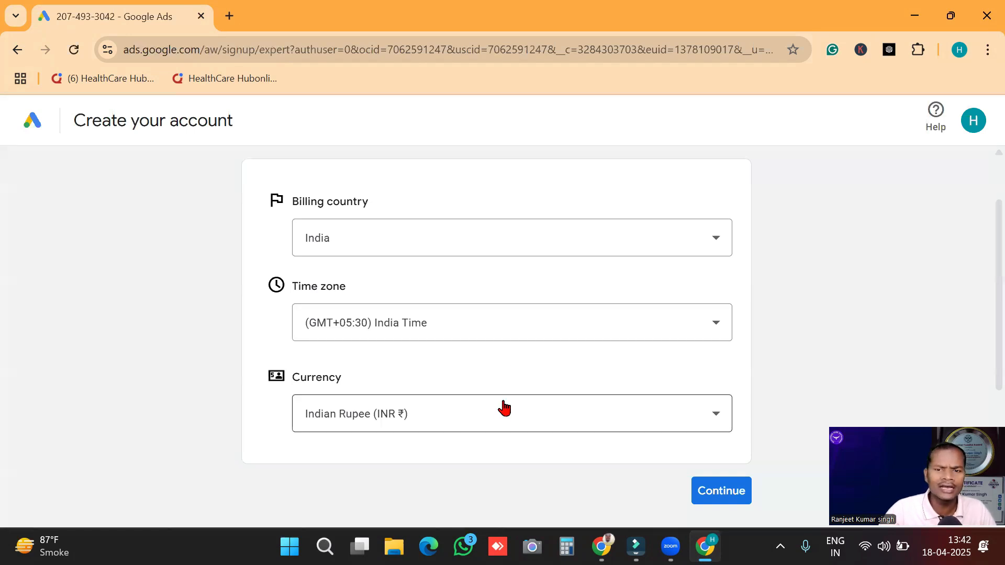
scroll(765, 262, down, 3)
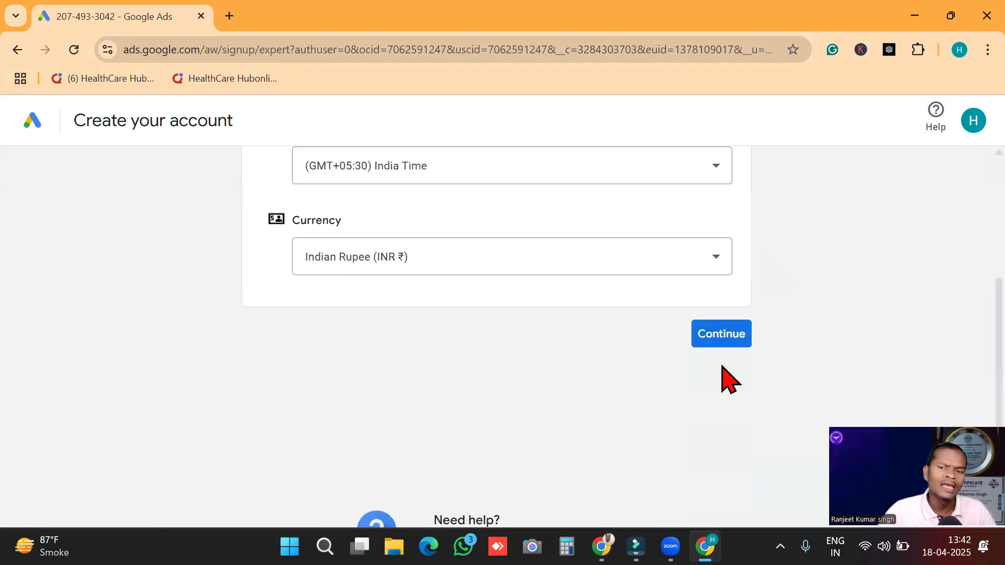
click(731, 346)
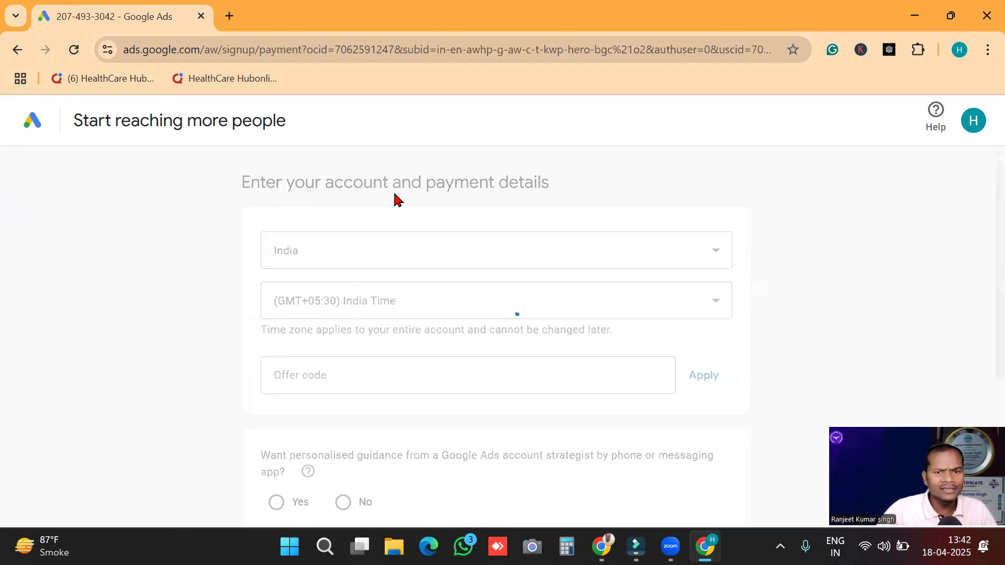
Start a new payments profile and set its profile type to Individual.
scroll(470, 271, down, 3)
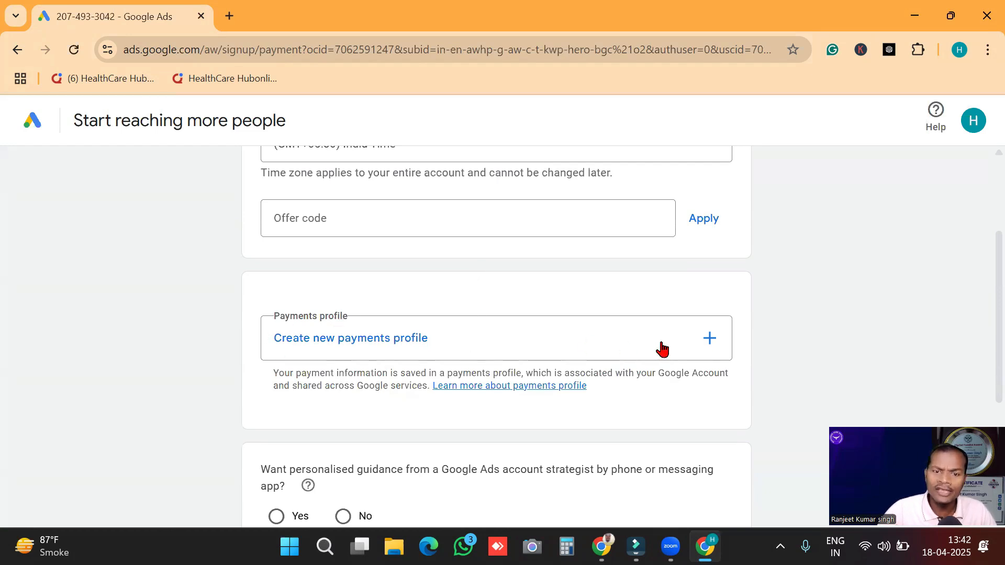
click(709, 339)
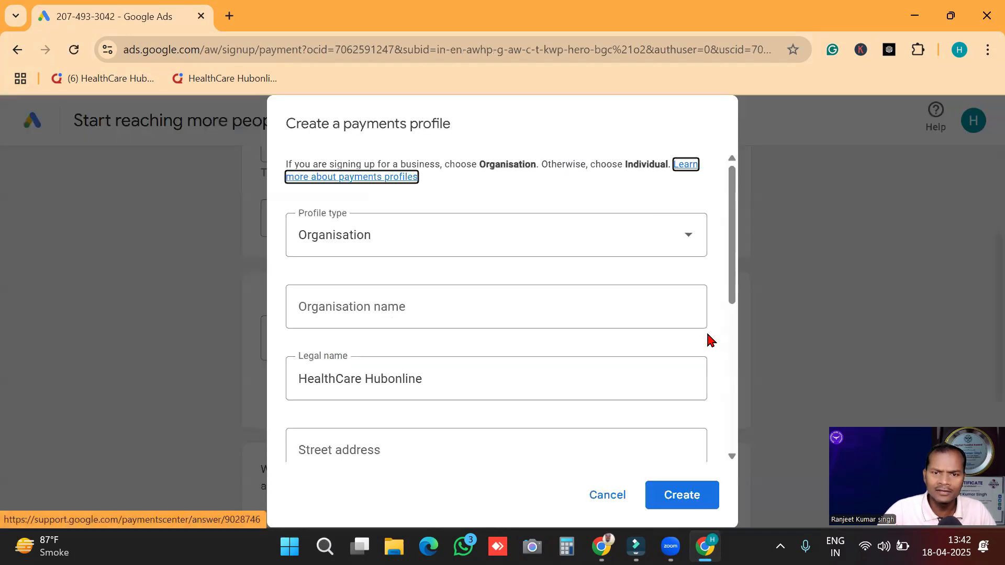
click(688, 238)
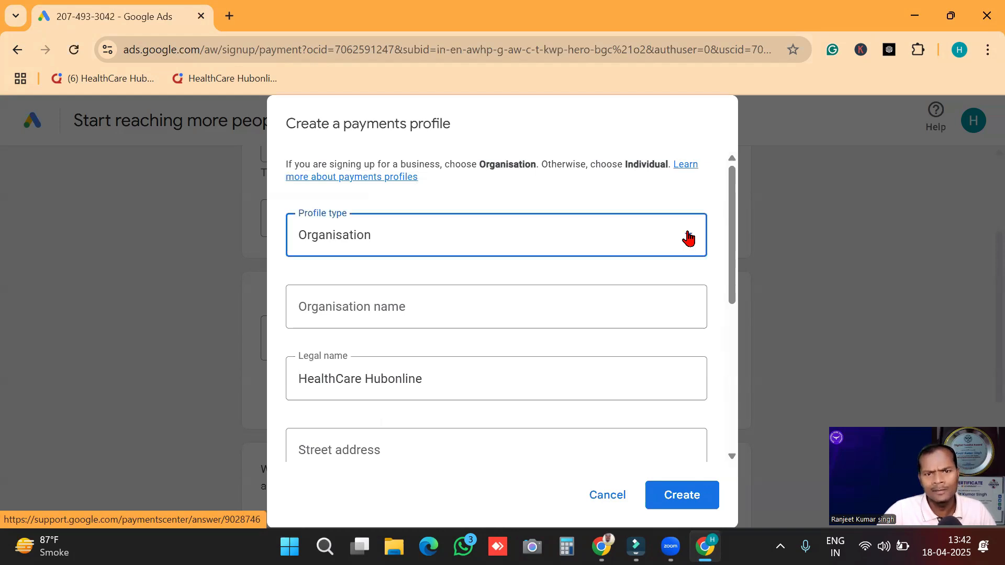
click(342, 350)
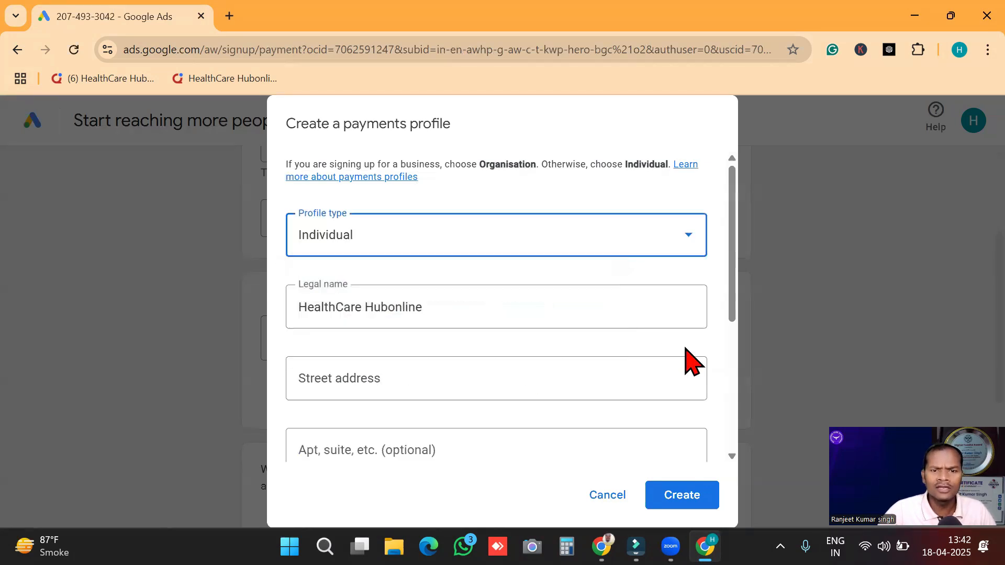
Check the legal name, complete the address fields, and create the payments profile.
mouse_move(431, 310)
mouse_down()
mouse_move(325, 304)
mouse_move(291, 314)
mouse_up()
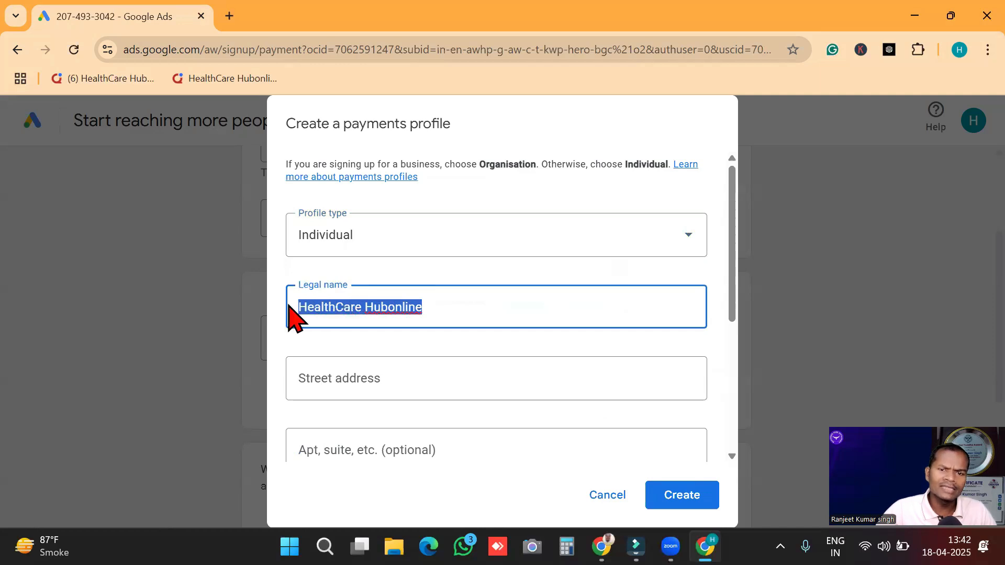
scroll(535, 337, down, 2)
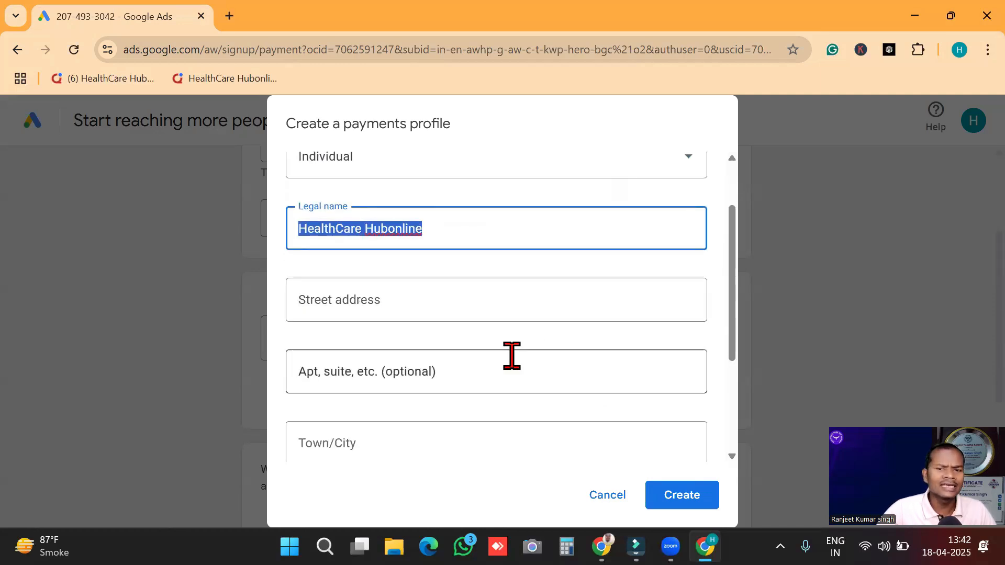
scroll(511, 355, down, 2)
scroll(487, 314, down, 3)
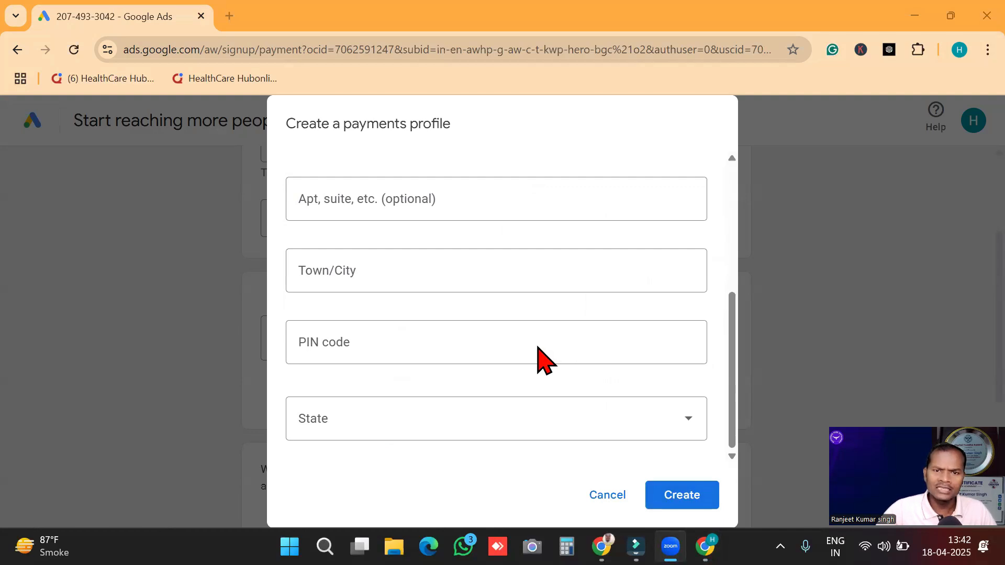
scroll(497, 278, up, 4)
scroll(497, 277, down, 5)
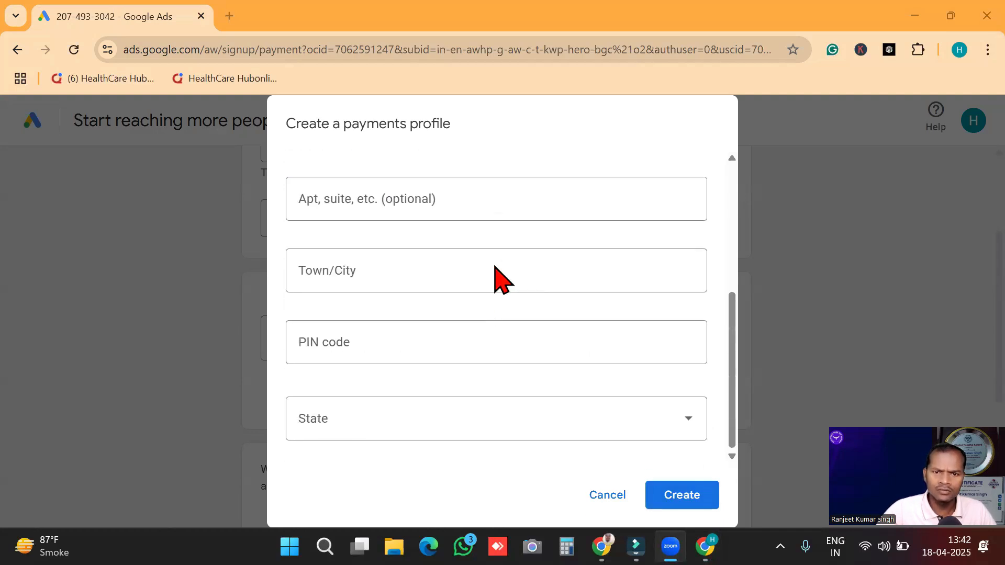
scroll(497, 278, up, 3)
click(680, 494)
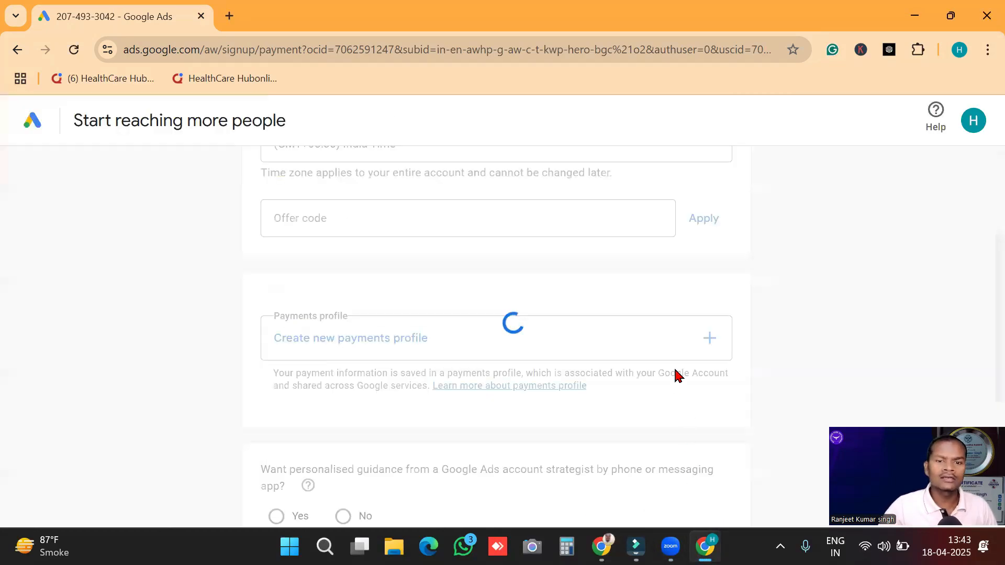
Review the payment method, manual payment setting, Google Ads Terms and personalised guidance sections of the sign-up form.
scroll(469, 297, up, 3)
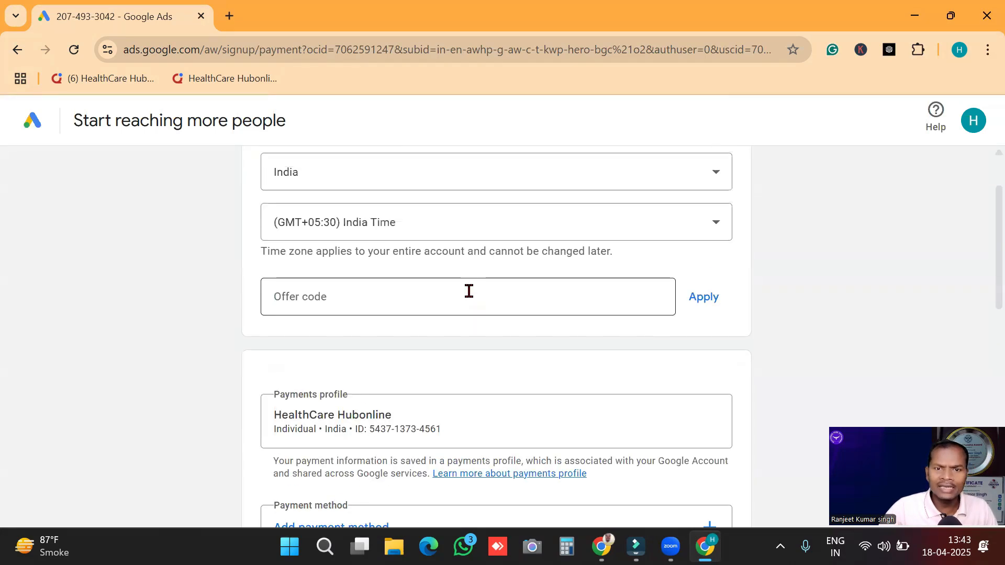
scroll(471, 301, down, 9)
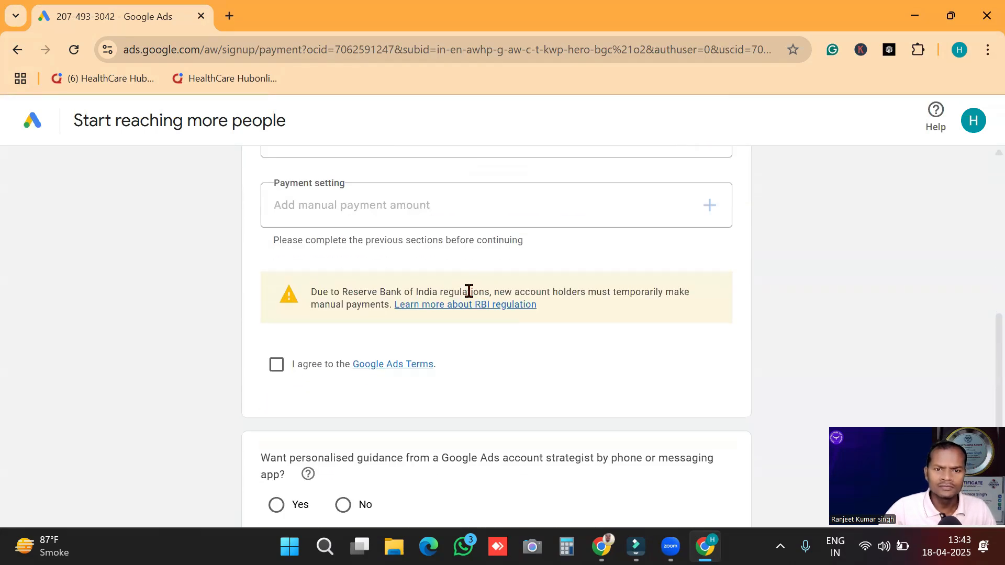
scroll(390, 350, up, 3)
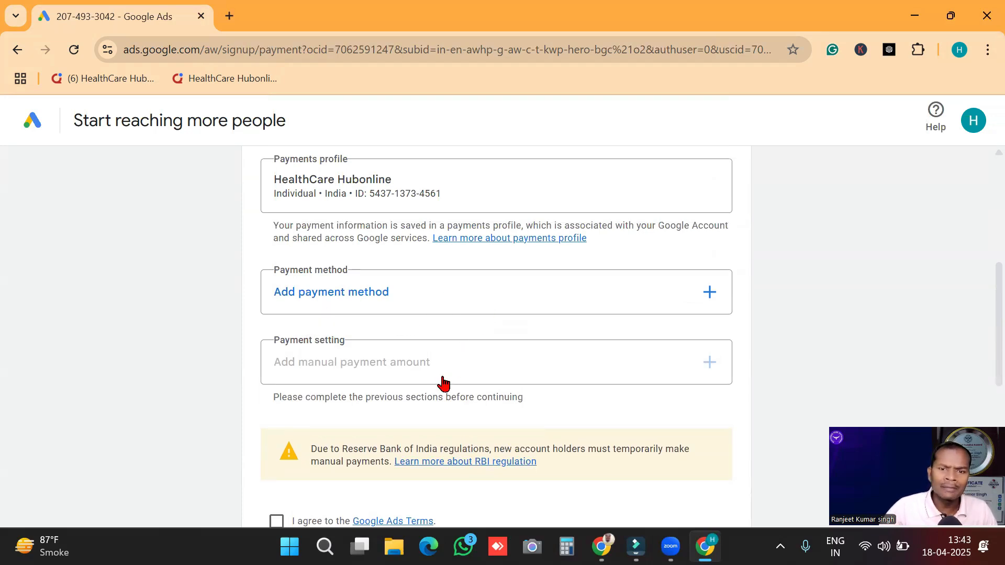
scroll(440, 369, down, 5)
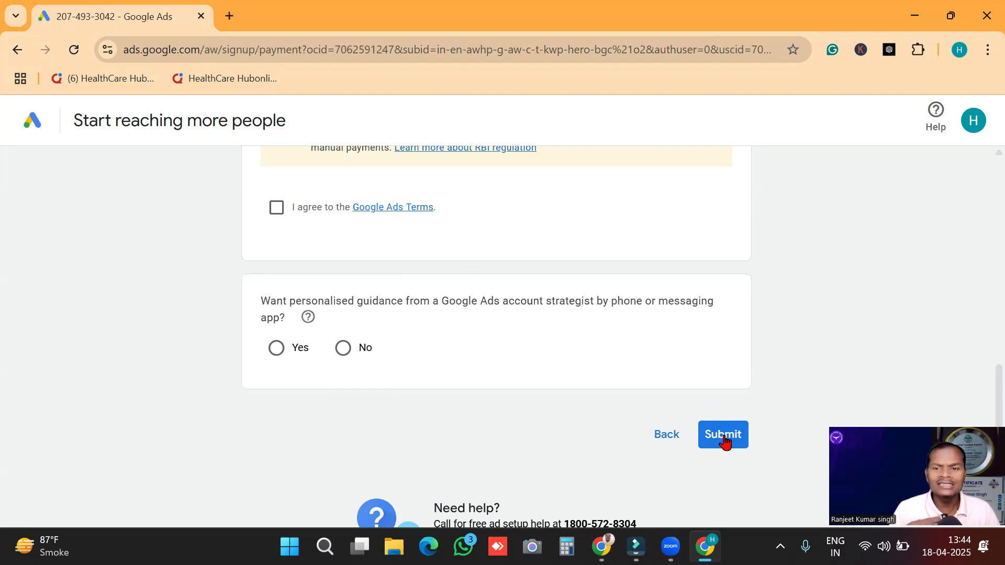
scroll(542, 272, up, 6)
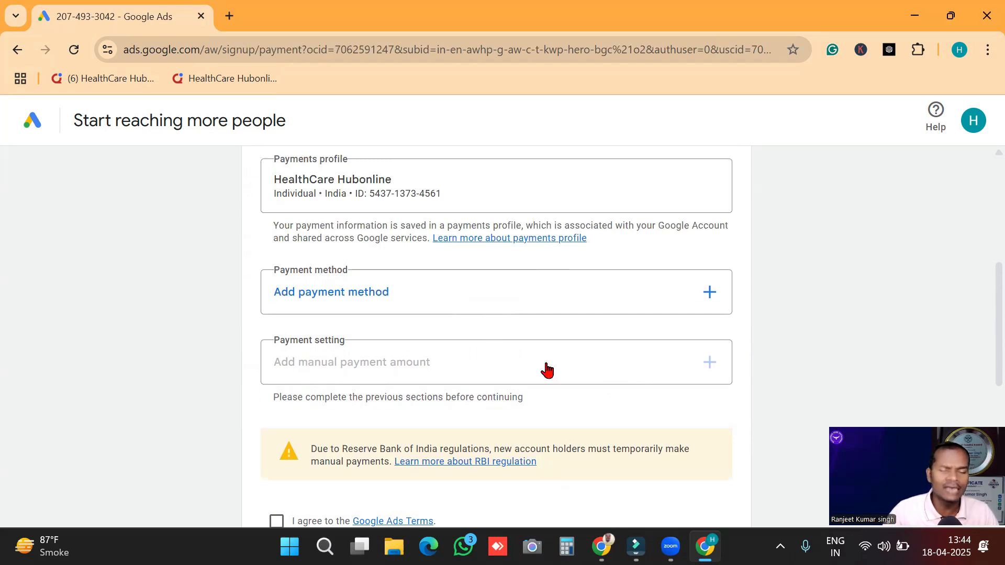
scroll(547, 370, down, 6)
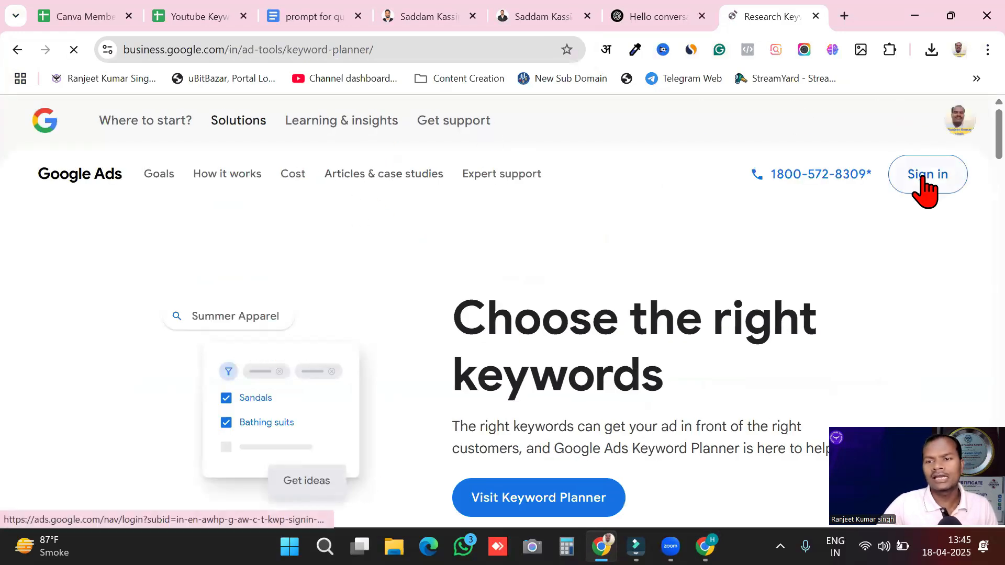
Sign in to Google Ads from the Keyword Planner product page and hide the notice about ads not running.
click(923, 178)
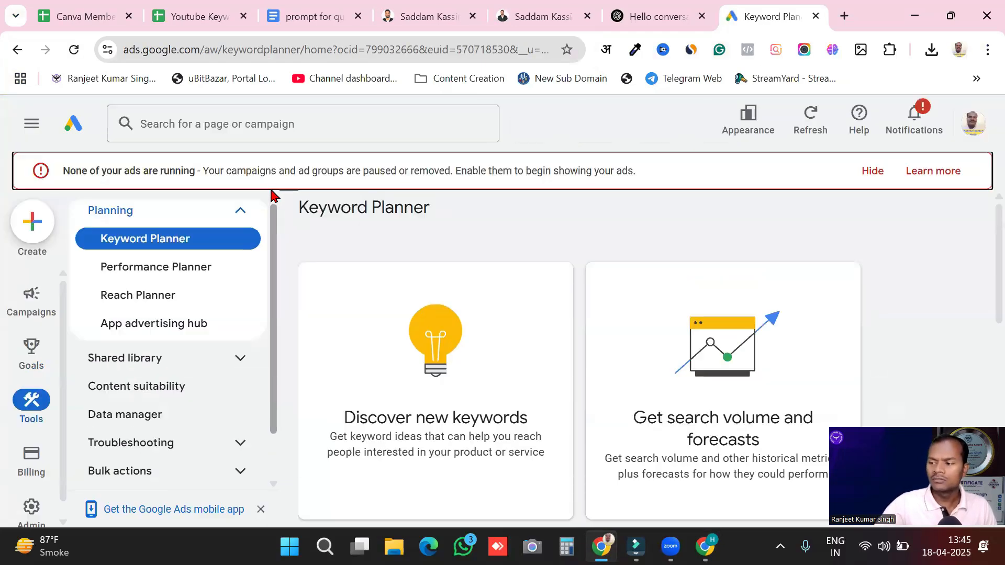
click(871, 172)
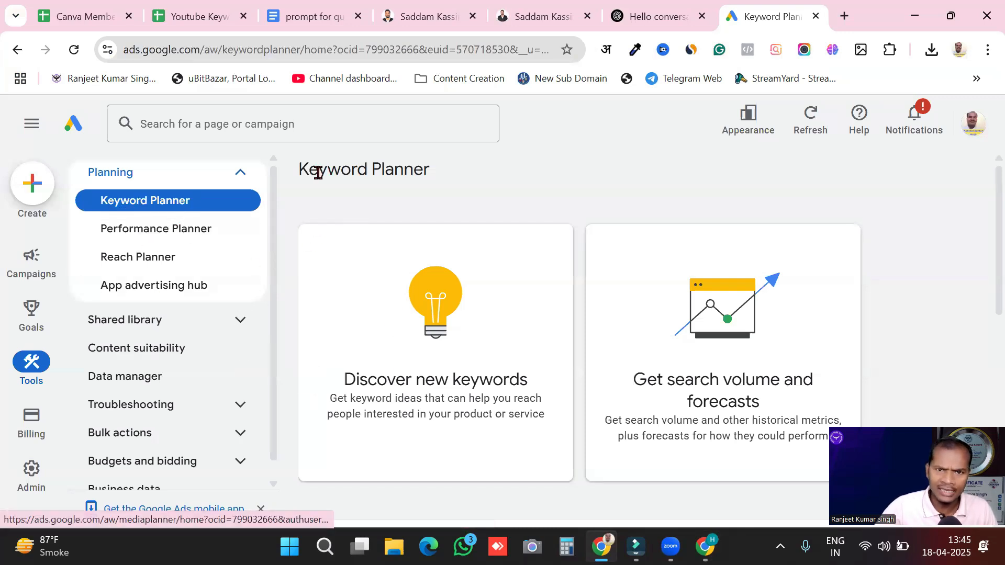
Examine the Keyword Planner page, including the Planning tools, the two keyword research options and the list of created plans.
drag(299, 169, 440, 179)
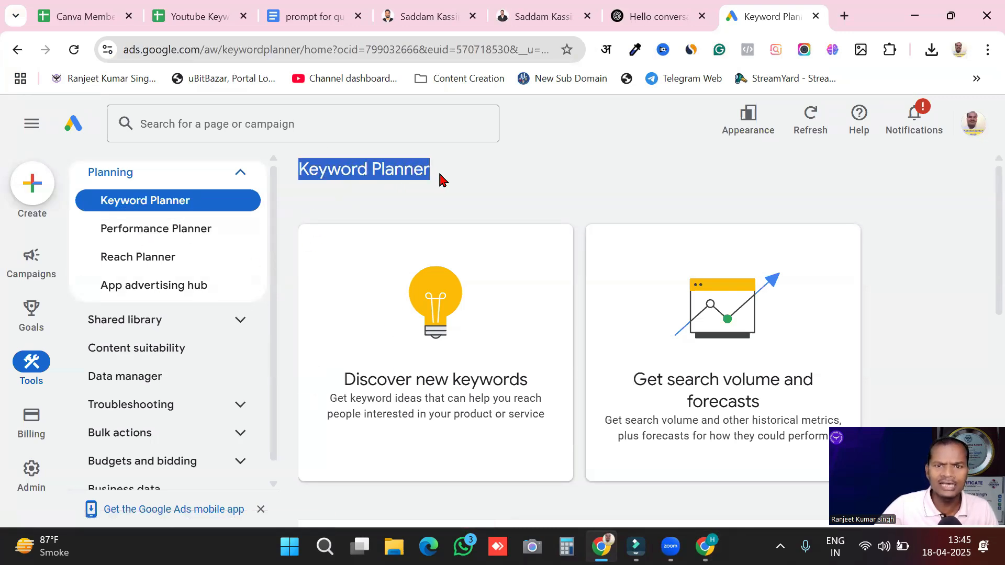
click(241, 174)
click(242, 173)
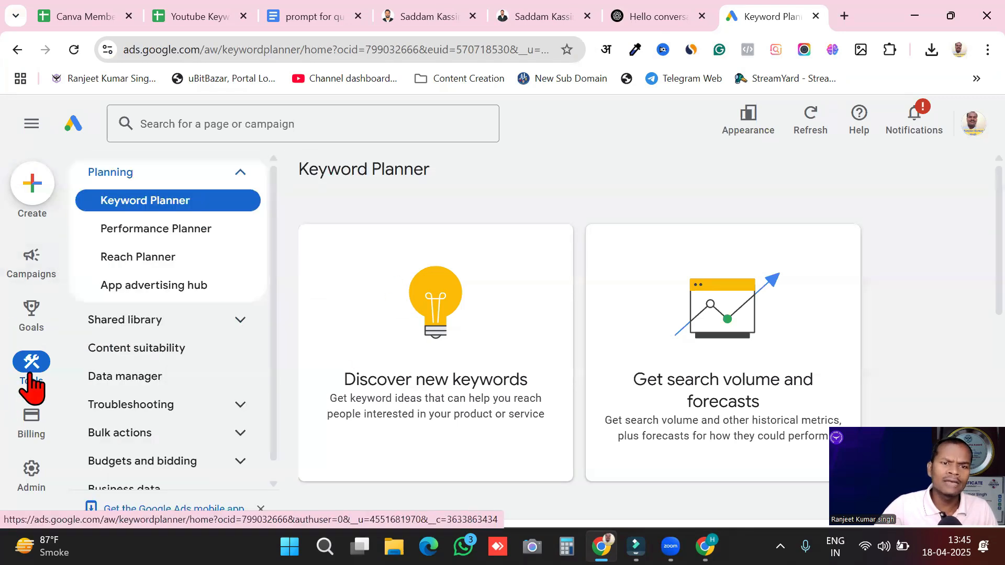
mouse_move(31, 261)
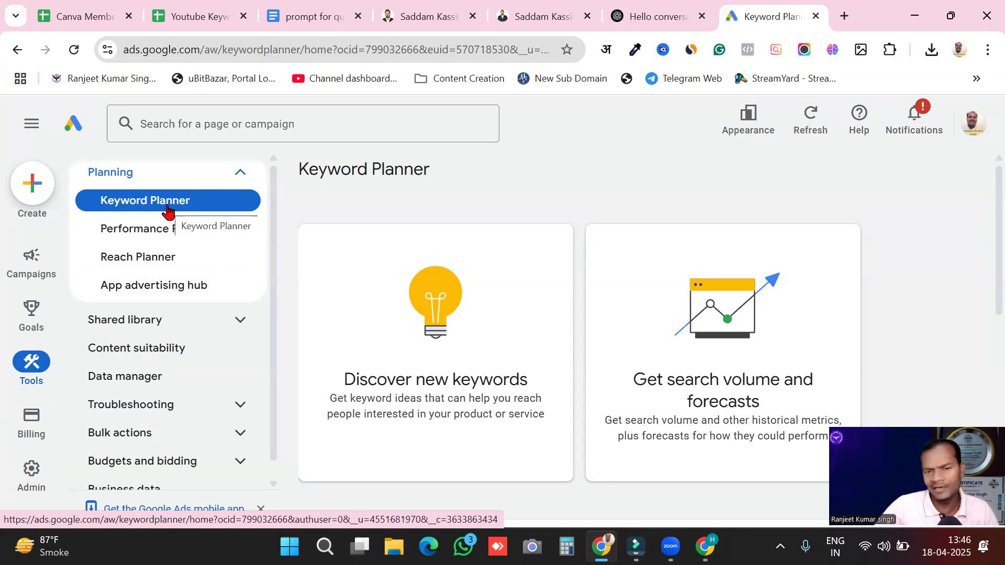
drag(298, 168, 456, 186)
scroll(544, 324, down, 3)
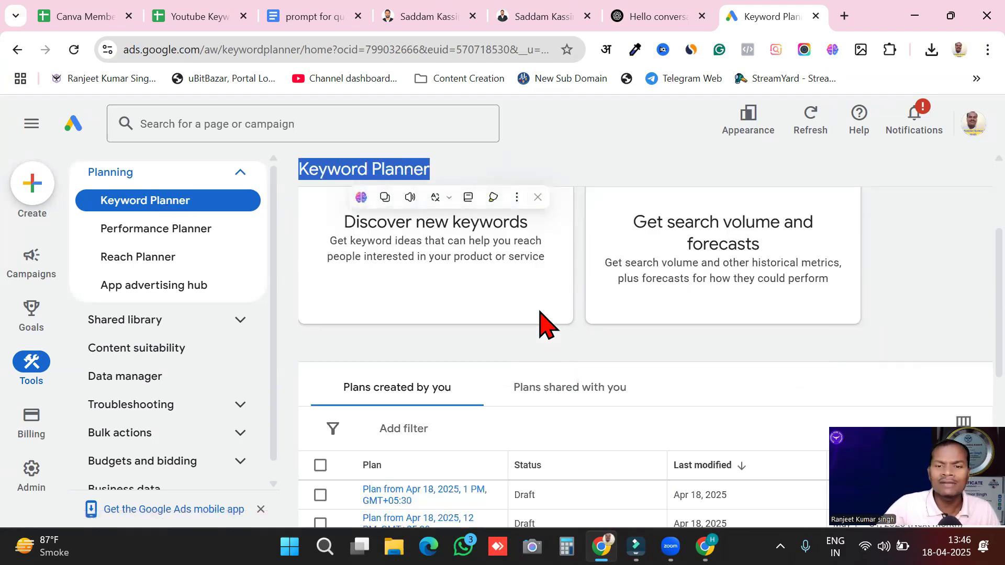
scroll(544, 324, up, 3)
click(537, 197)
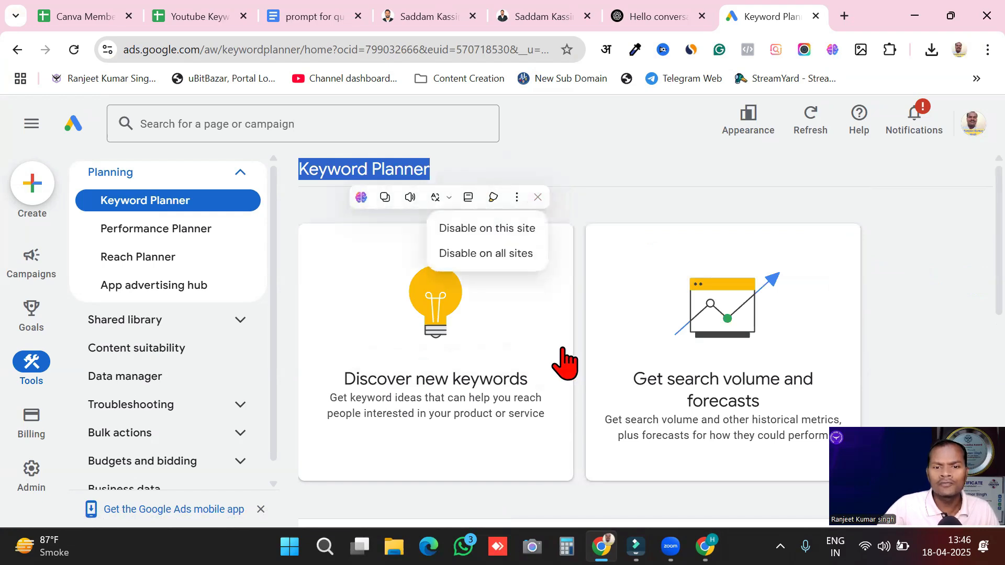
click(576, 209)
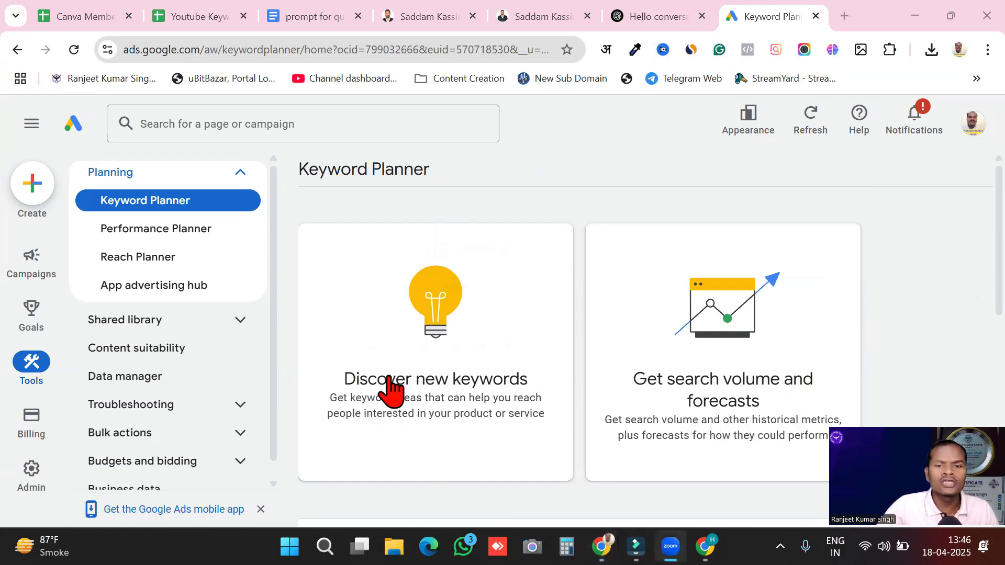
Start discovering new keywords from keywords and set the search language to Hindi.
click(454, 398)
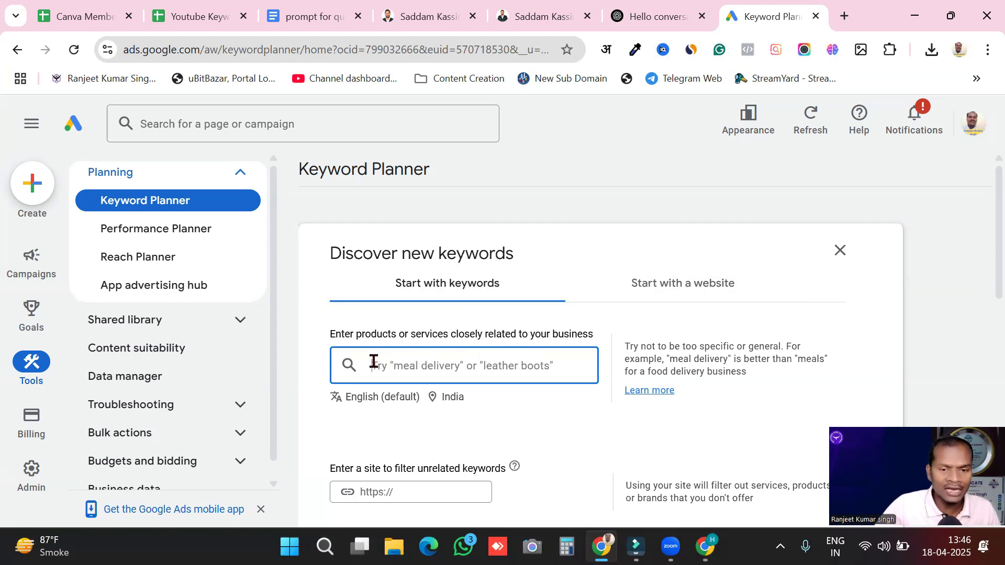
scroll(489, 366, down, 2)
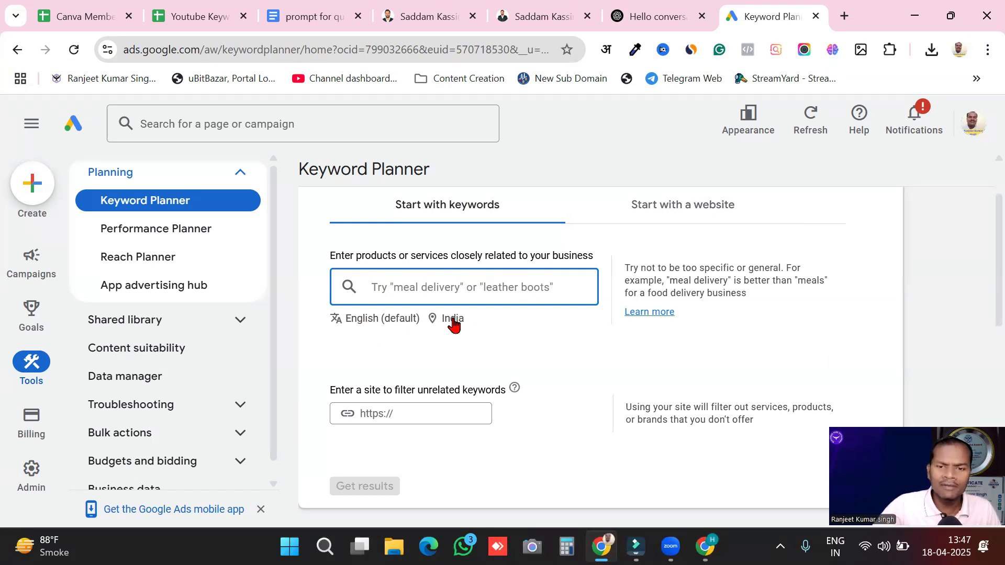
click(359, 323)
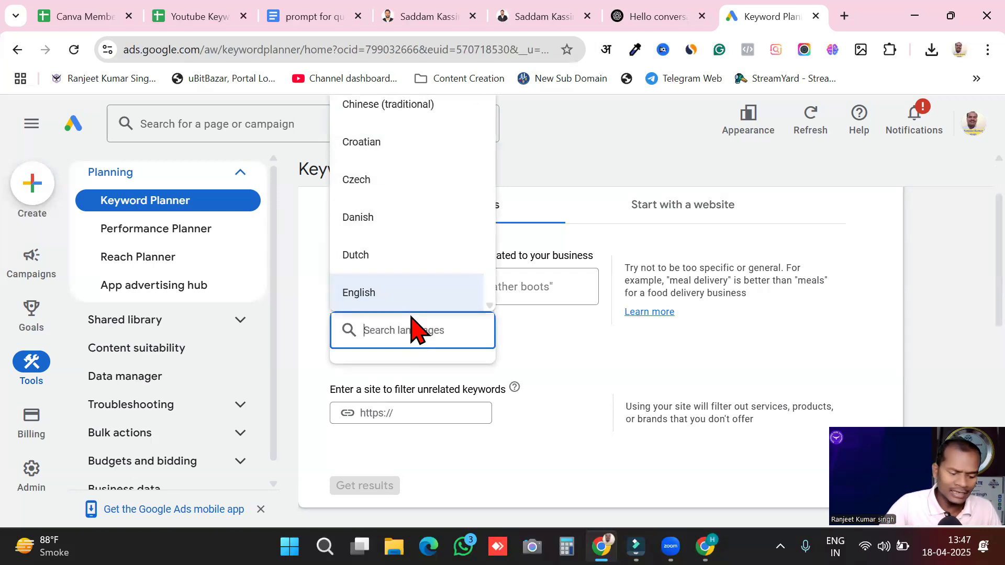
text(hind)
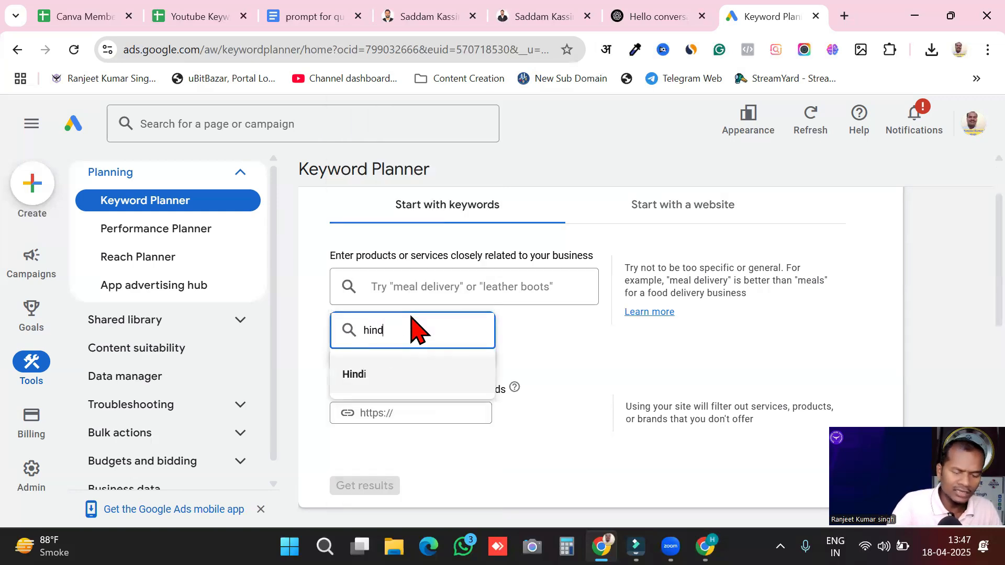
text(i)
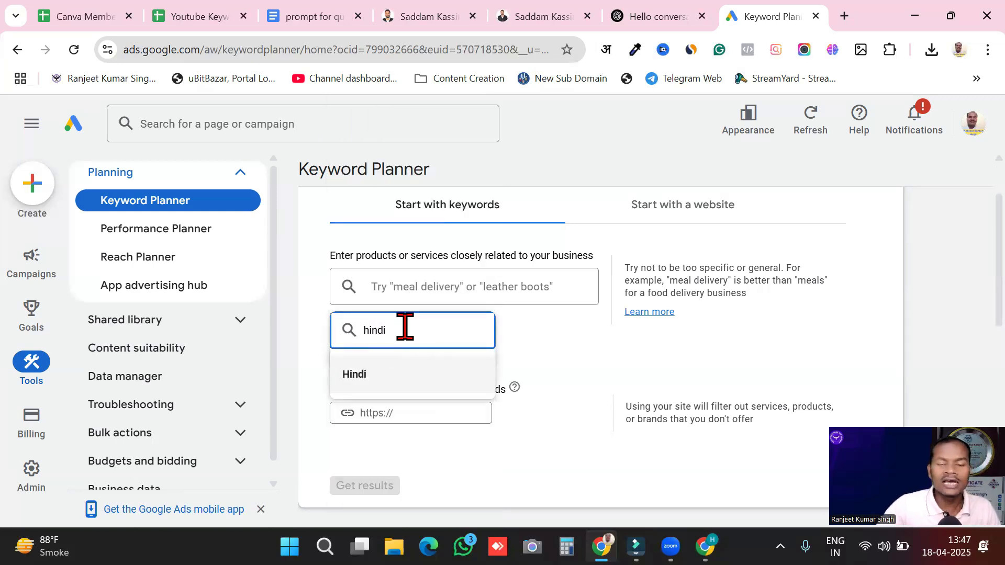
click(398, 374)
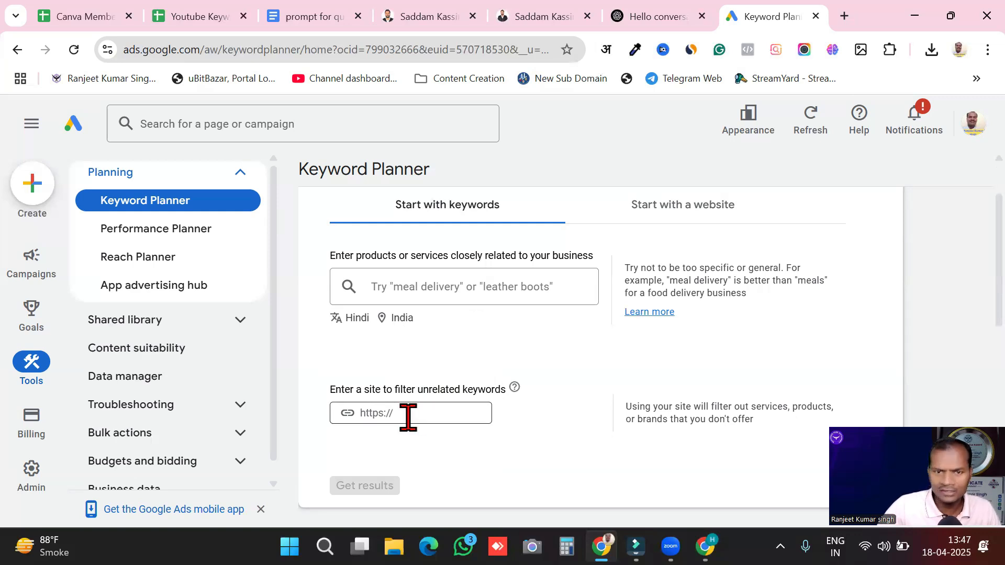
Enter "weight loss" as the seed keyword, leave the site filter empty, and get the keyword ideas.
click(454, 291)
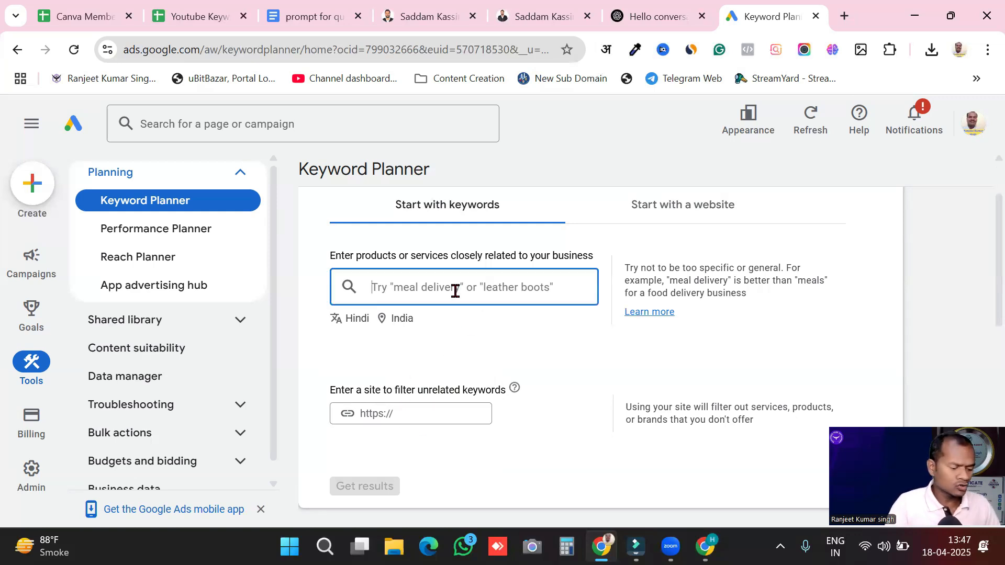
text(weight loss)
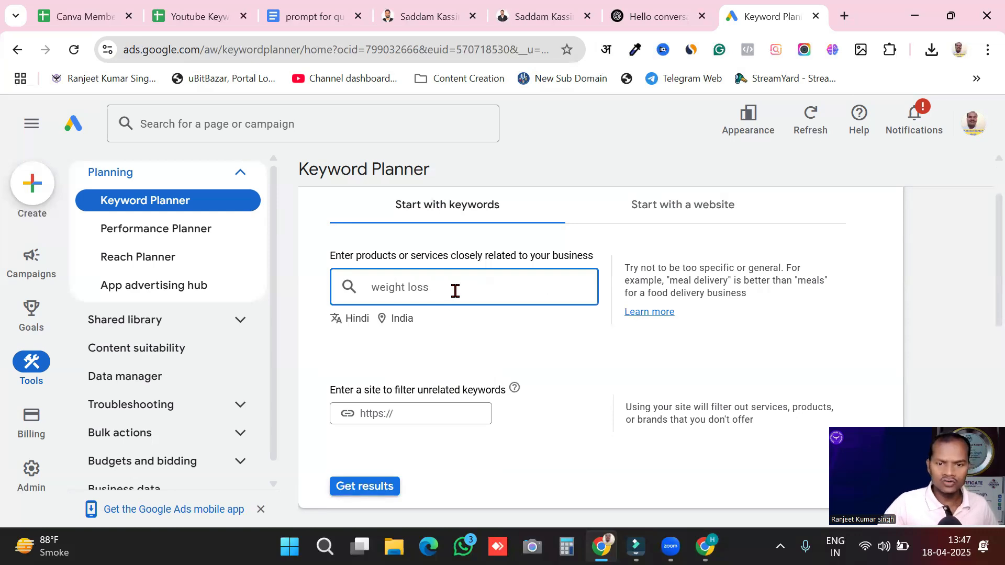
click(422, 416)
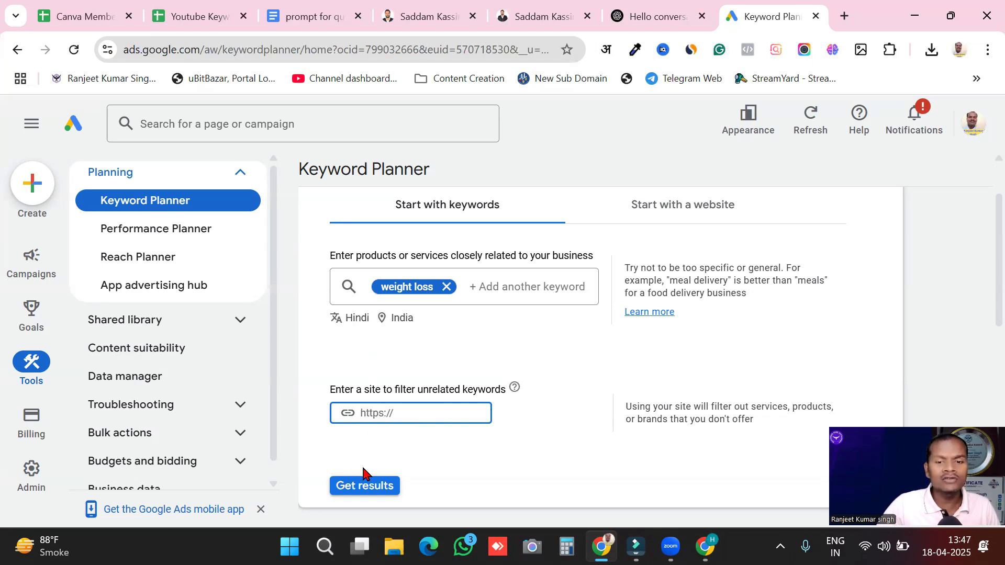
click(371, 488)
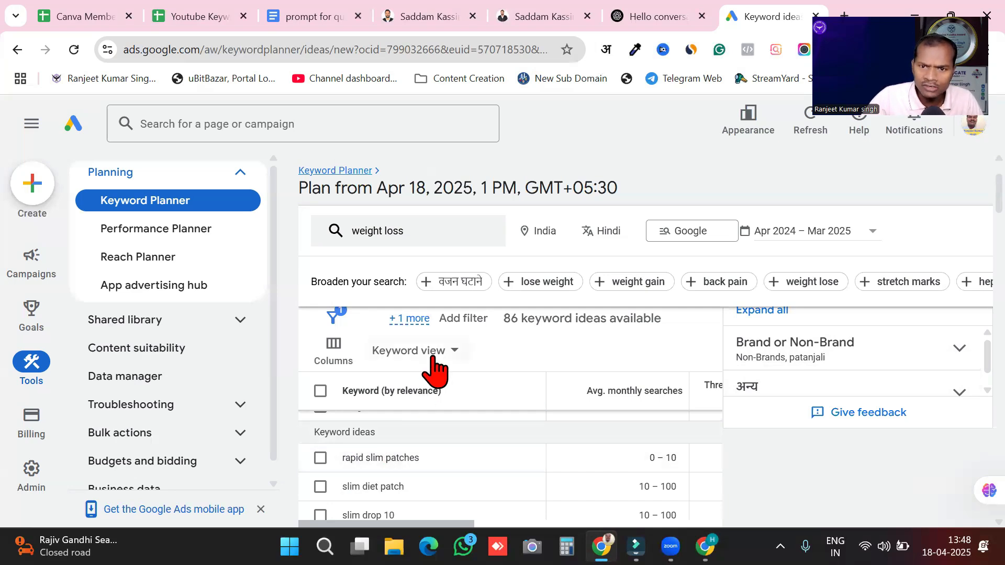
Hide the Refine keywords section and broaden the search with the suggested keyword "weight gain".
scroll(474, 453, up, 3)
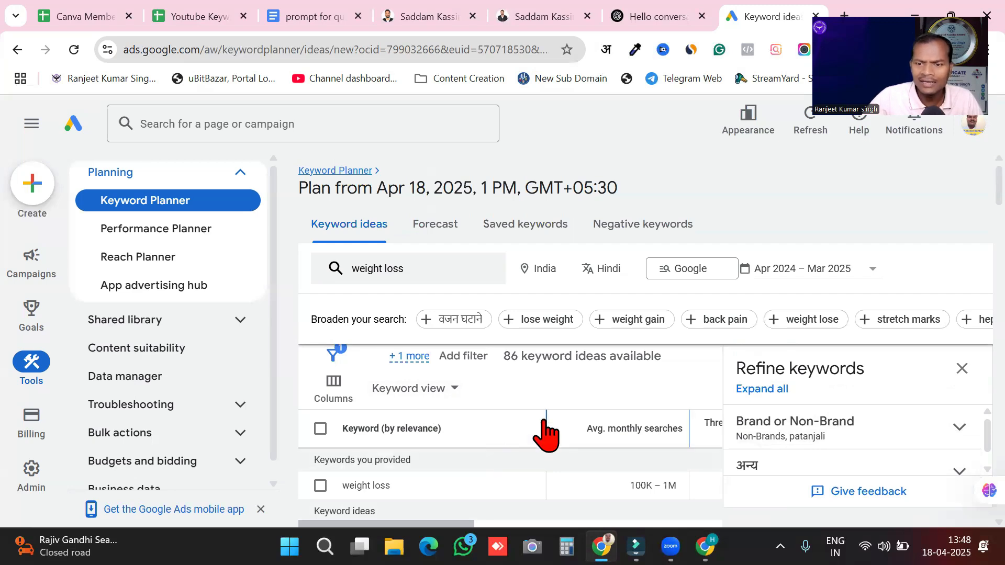
click(962, 369)
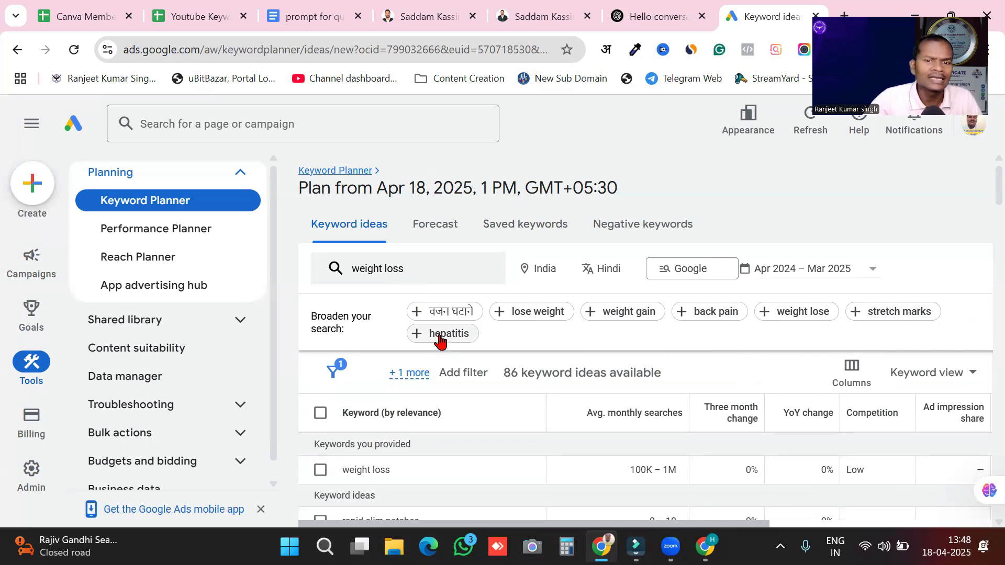
click(595, 321)
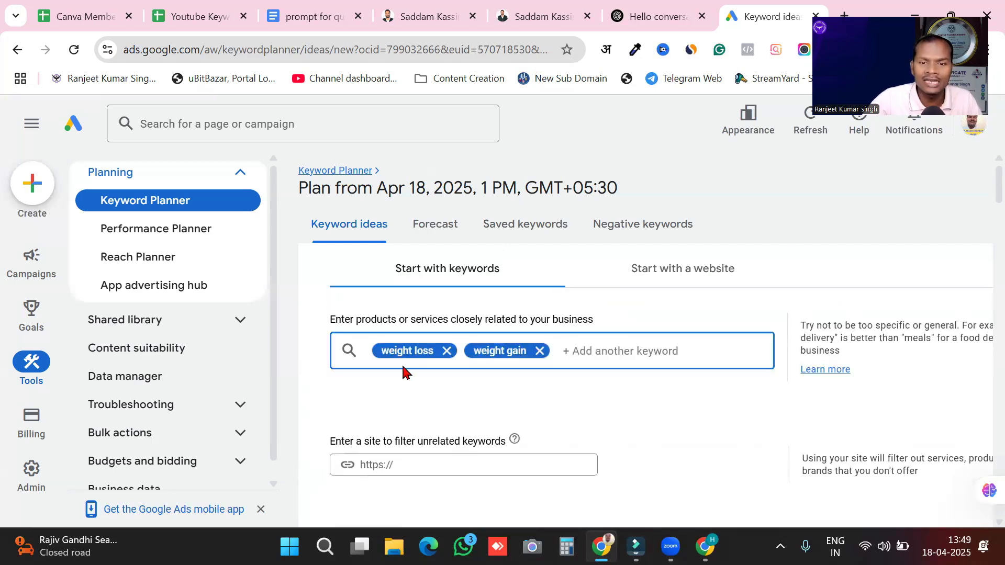
Select the keyword ideas "weight loss", "वेट लॉस" and "charbi kam karne ki exercise" and copy them.
scroll(635, 348, down, 3)
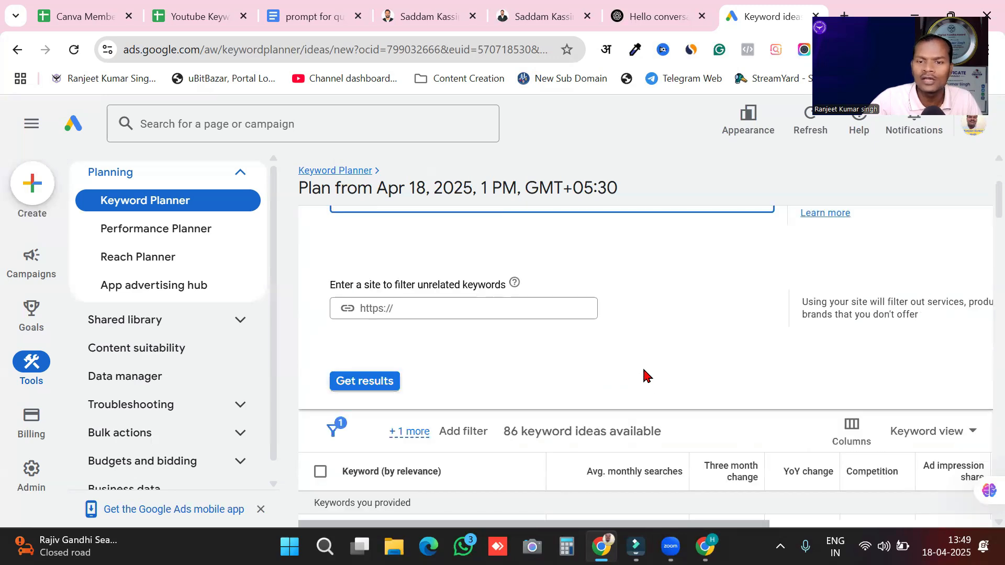
scroll(645, 390, down, 3)
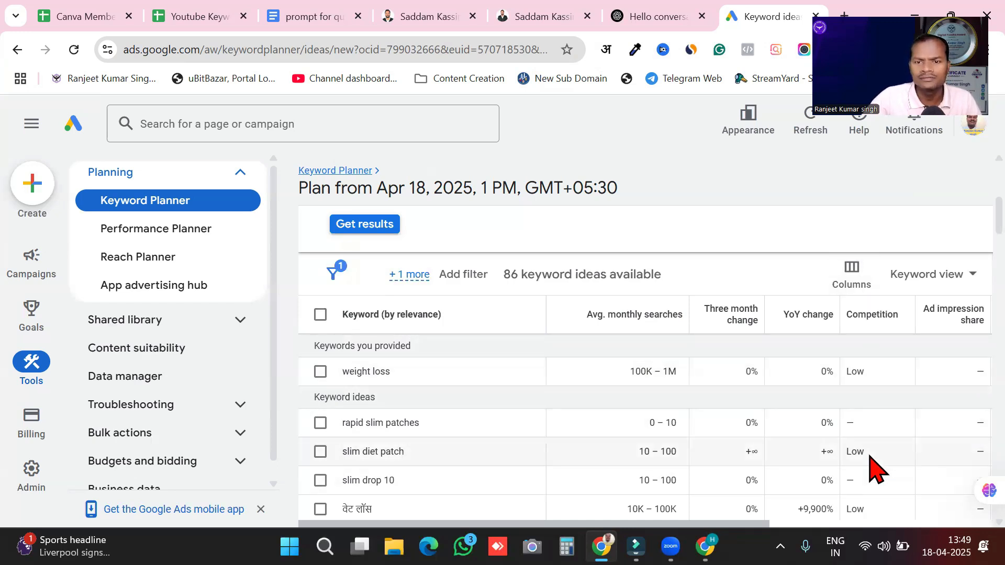
mouse_move(747, 520)
mouse_down()
mouse_move(968, 515)
mouse_move(732, 532)
mouse_up()
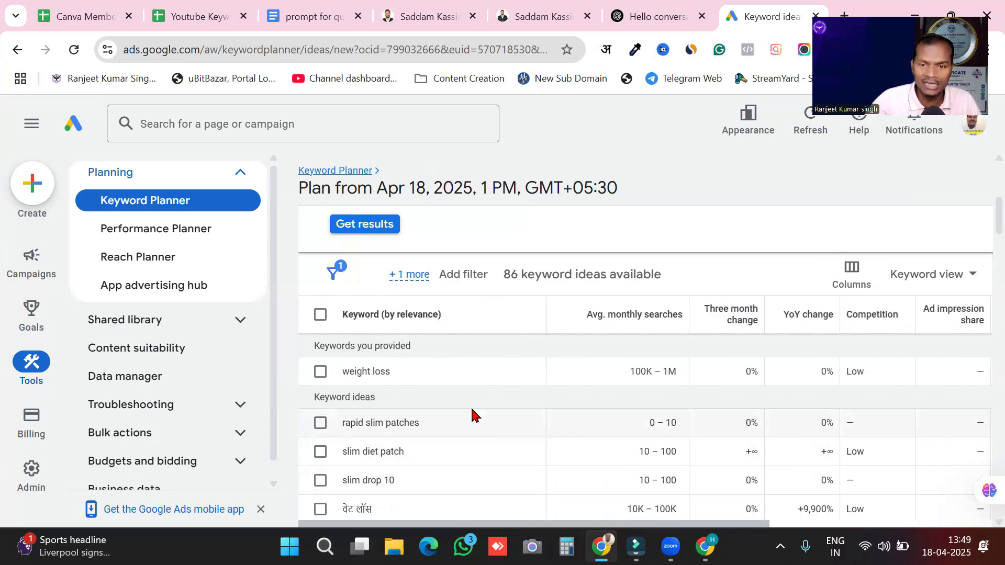
scroll(478, 347, up, 3)
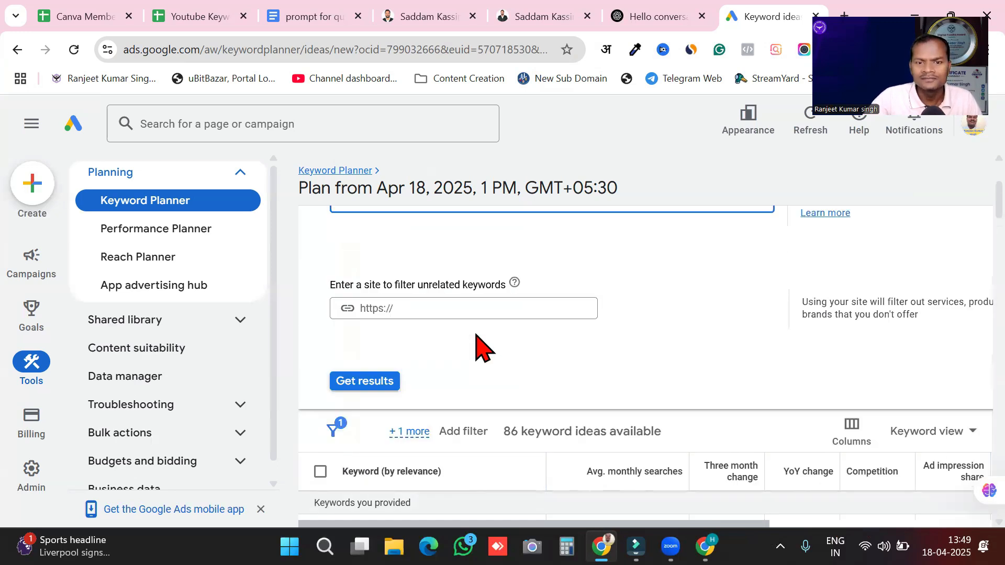
scroll(477, 340, down, 4)
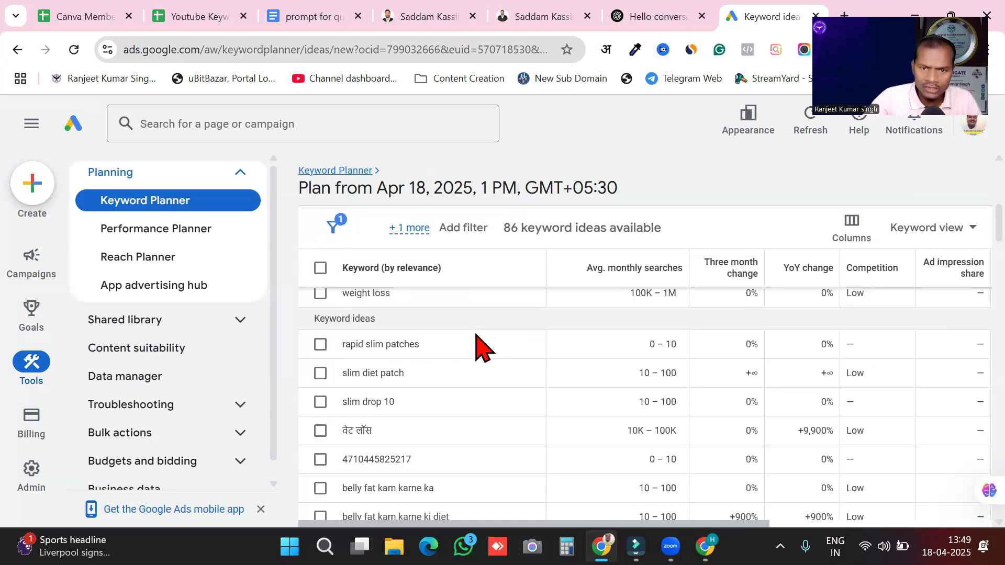
scroll(478, 348, up, 3)
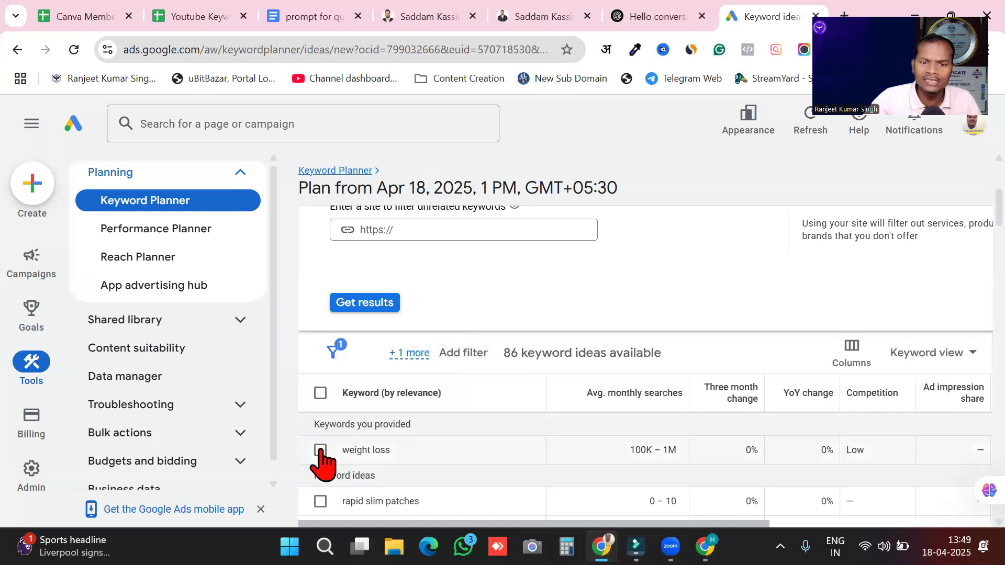
click(320, 450)
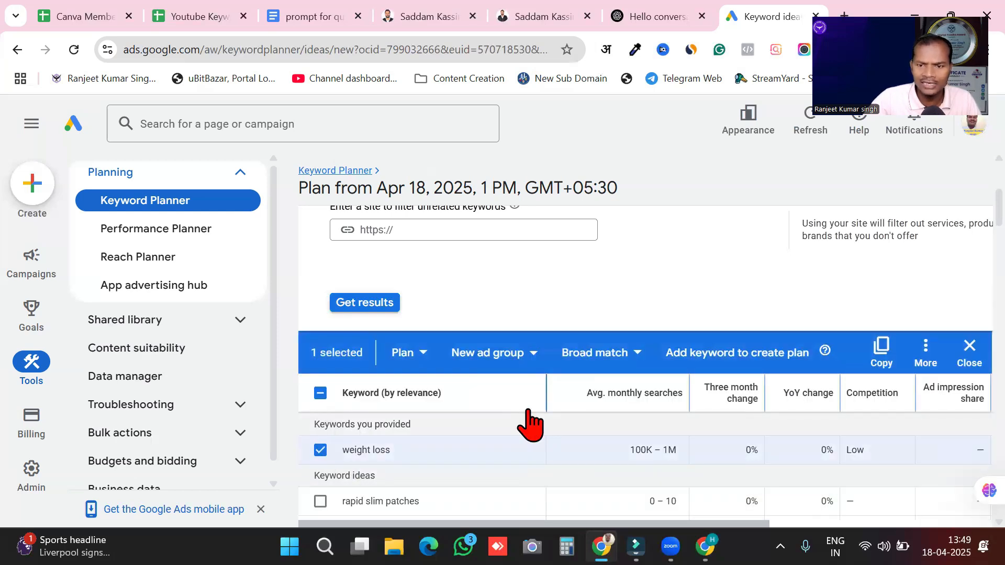
scroll(529, 424, down, 1)
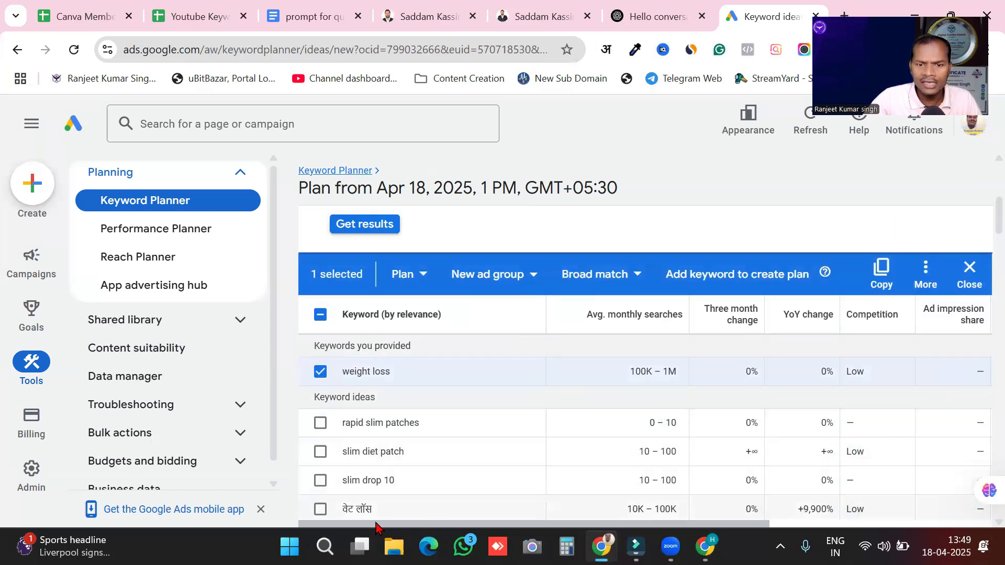
click(321, 509)
scroll(576, 418, down, 3)
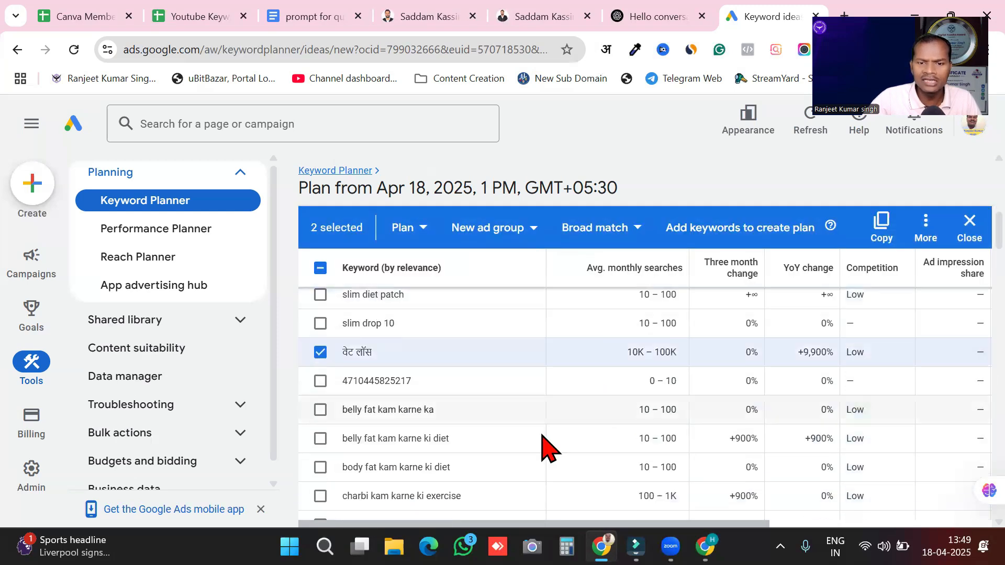
click(332, 498)
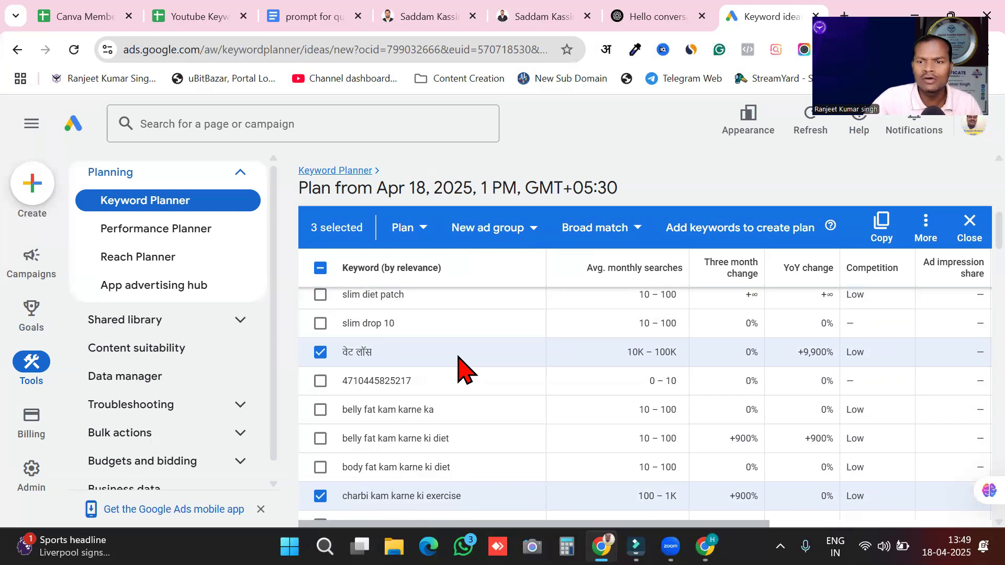
click(884, 223)
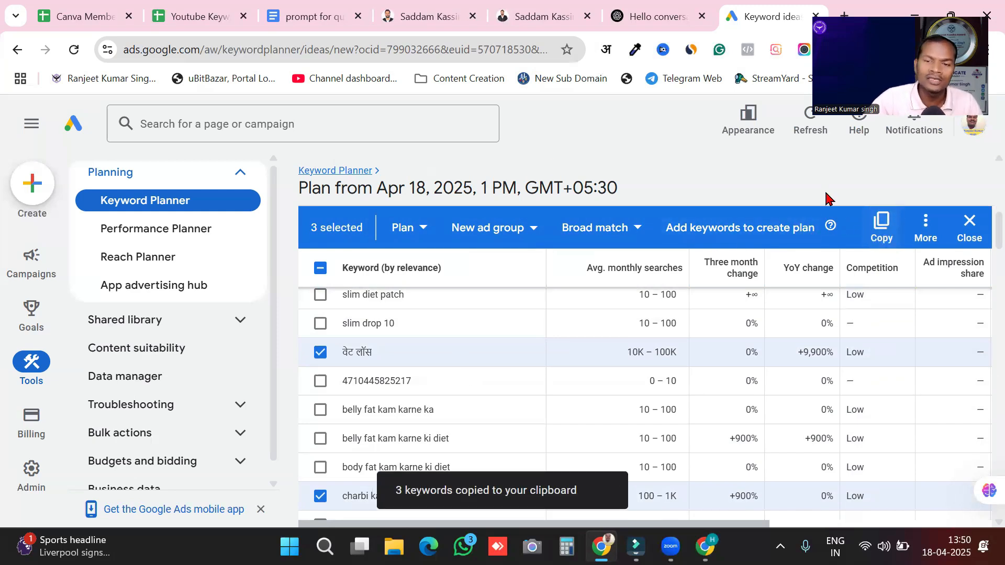
Paste the copied keywords in with the existing seed keywords and get updated keyword ideas.
scroll(460, 316, up, 10)
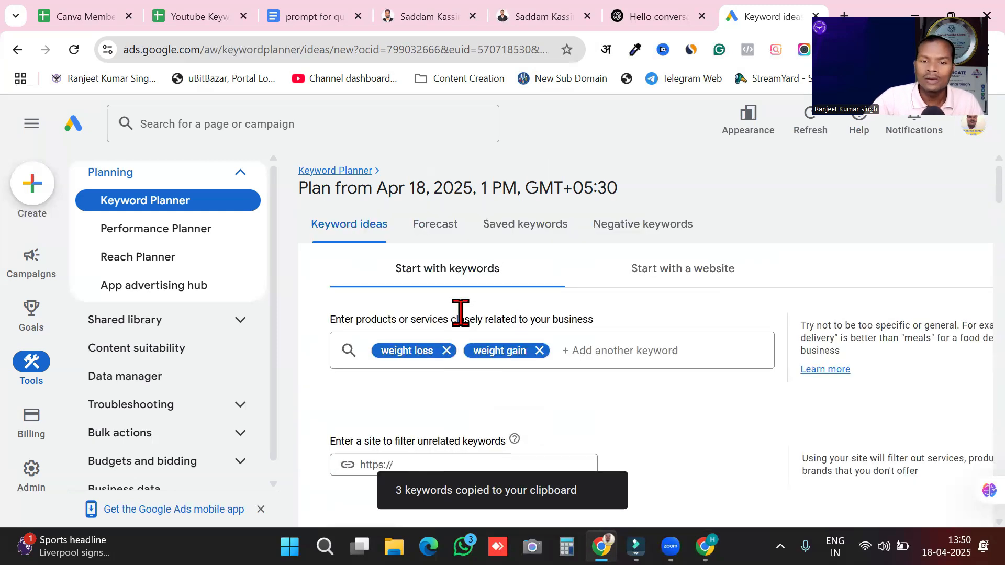
click(590, 354)
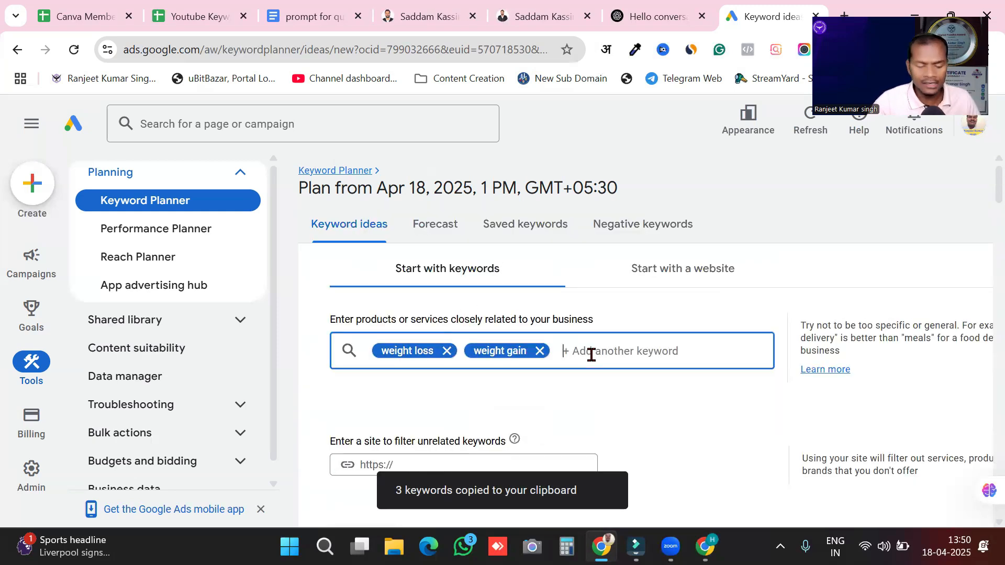
key(ctrl+v)
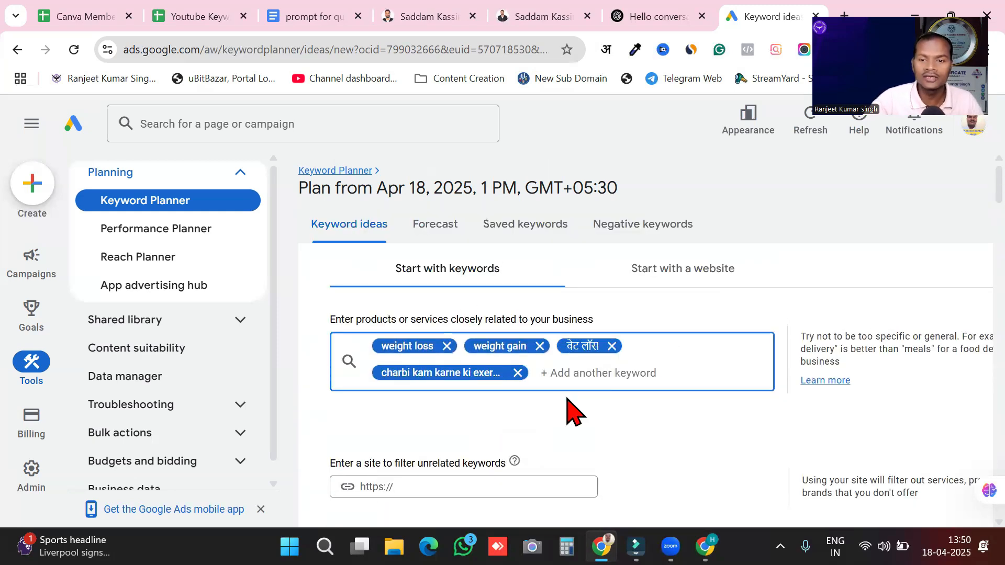
click(673, 420)
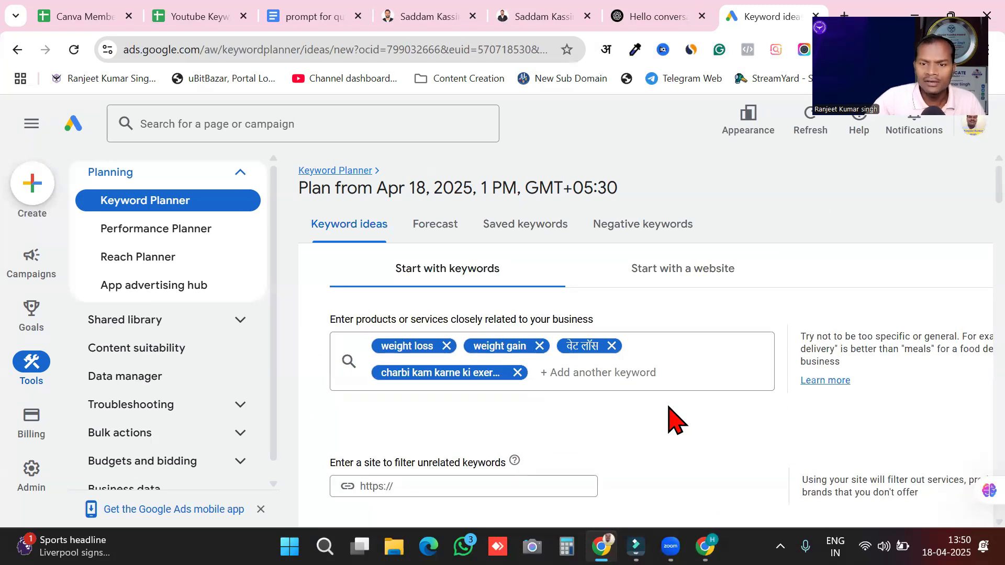
scroll(674, 420, down, 1)
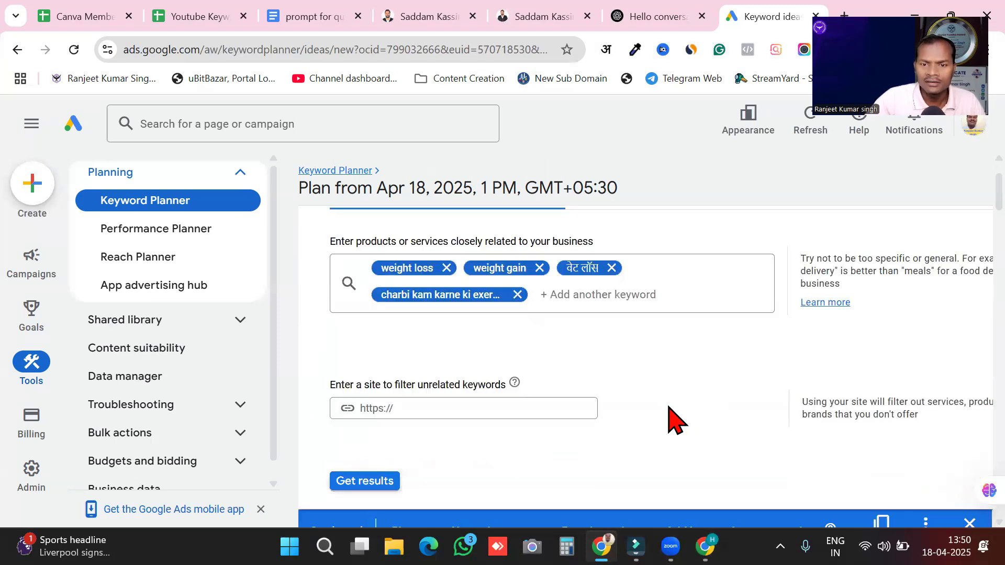
click(365, 482)
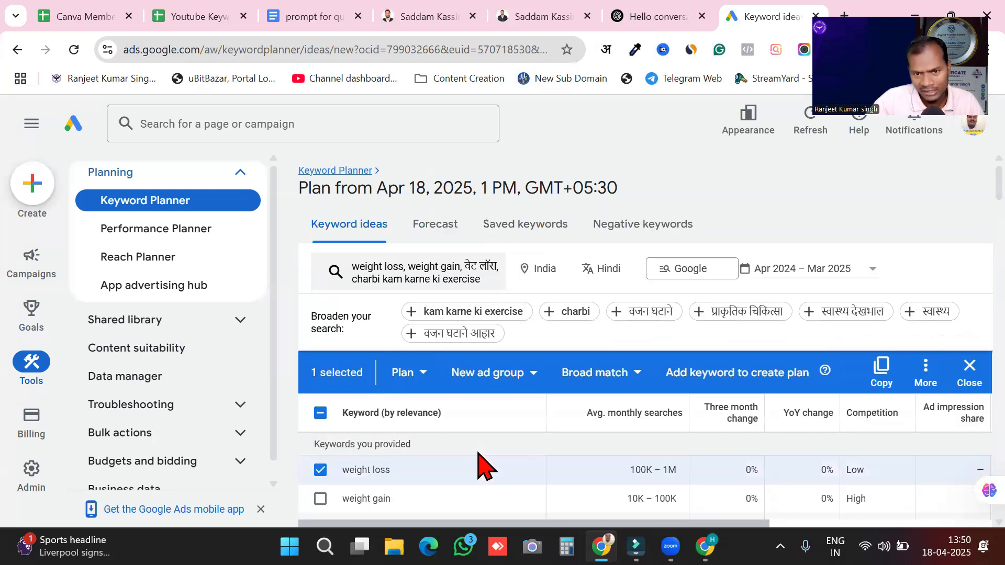
Add the United States to the target locations alongside India and save the location settings.
scroll(484, 465, down, 2)
scroll(484, 466, up, 2)
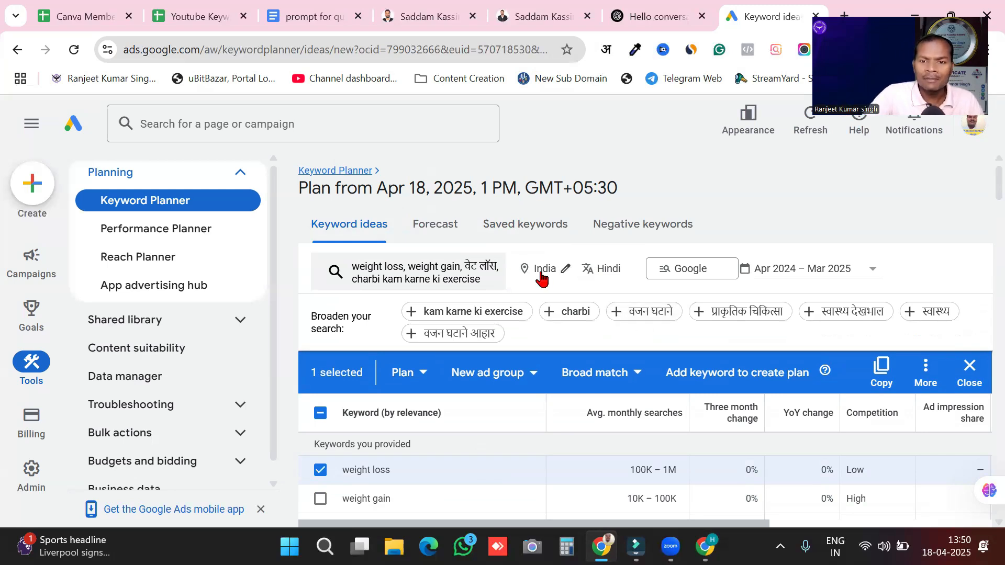
click(565, 274)
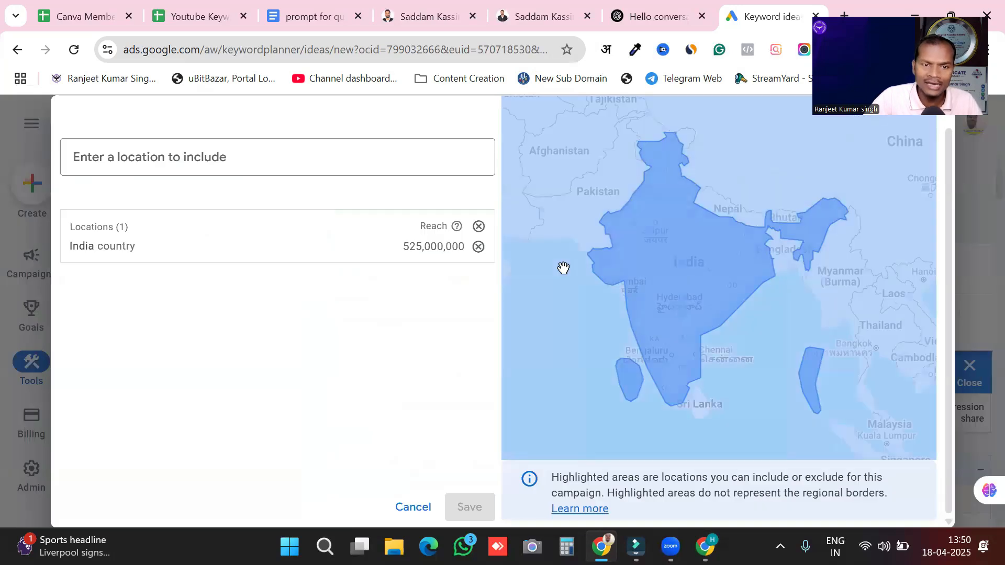
click(208, 157)
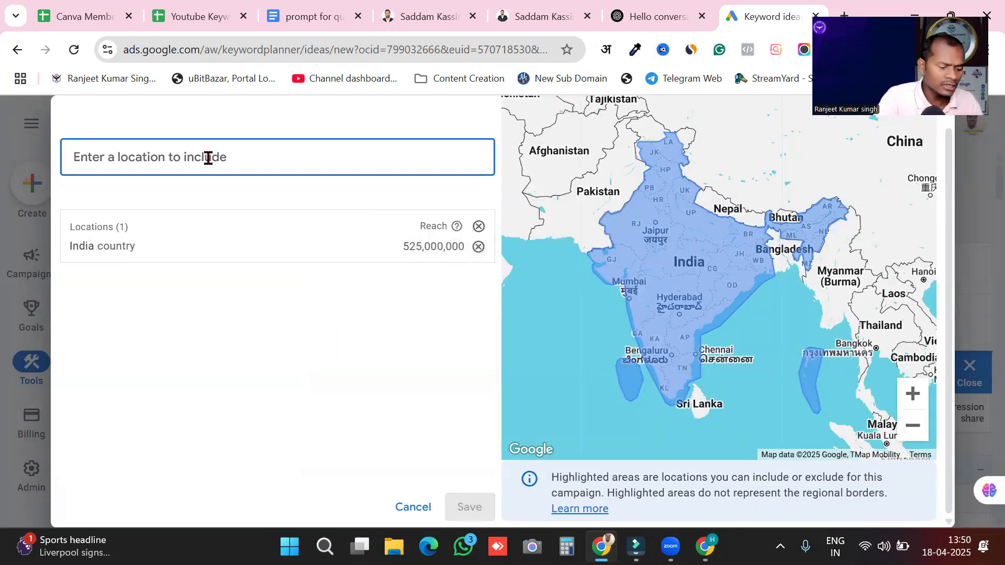
text(usa)
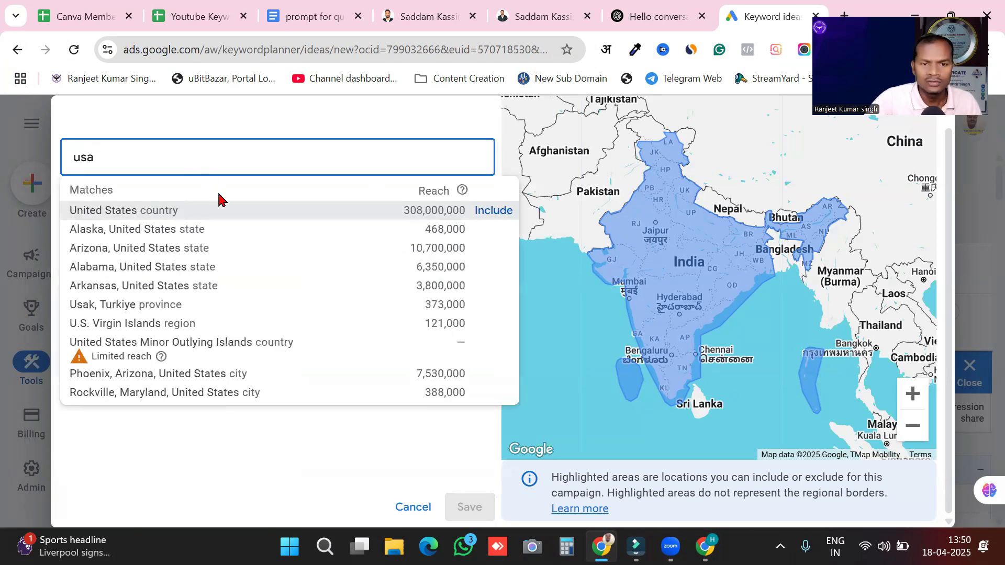
click(226, 212)
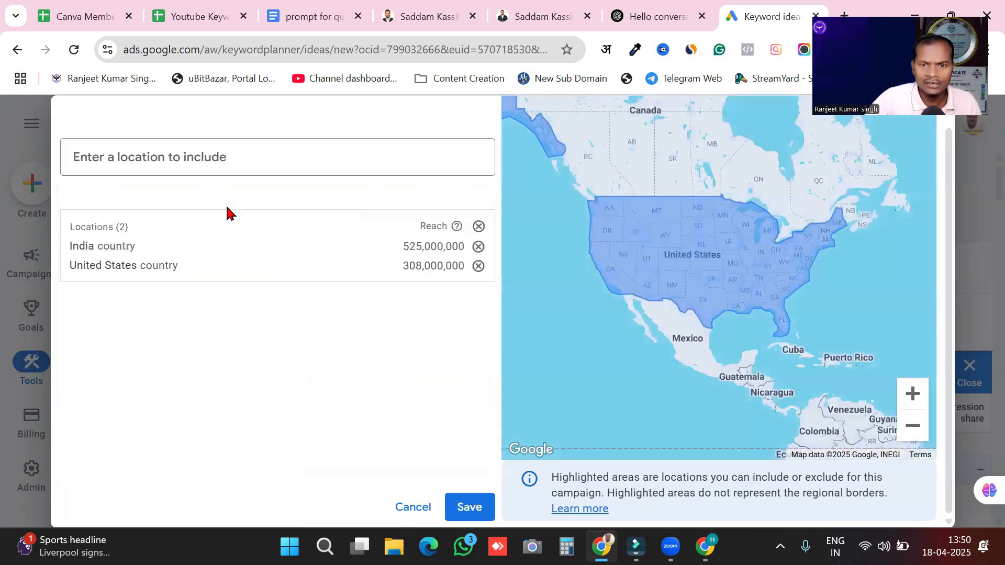
click(467, 507)
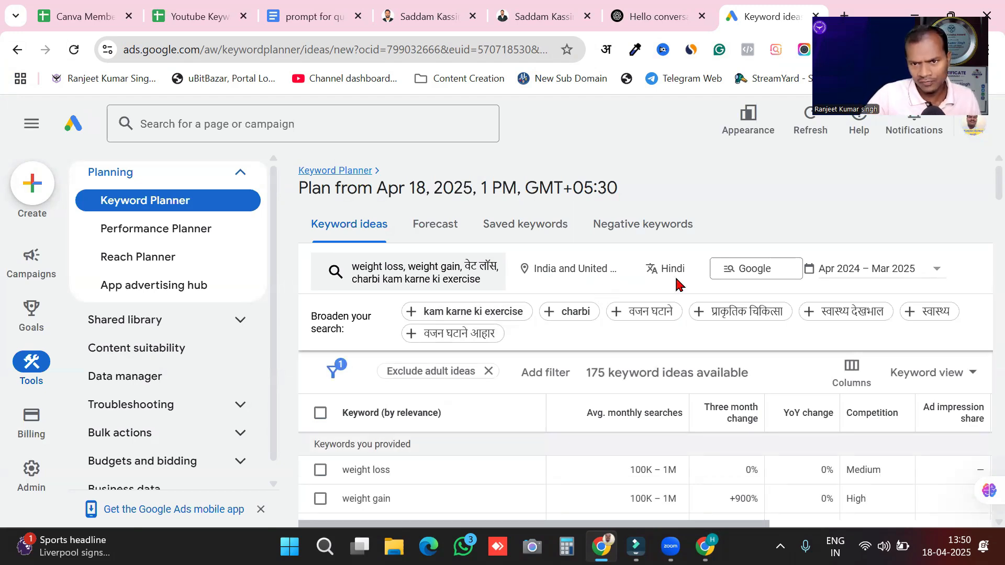
Change the keyword ideas language to English.
click(696, 270)
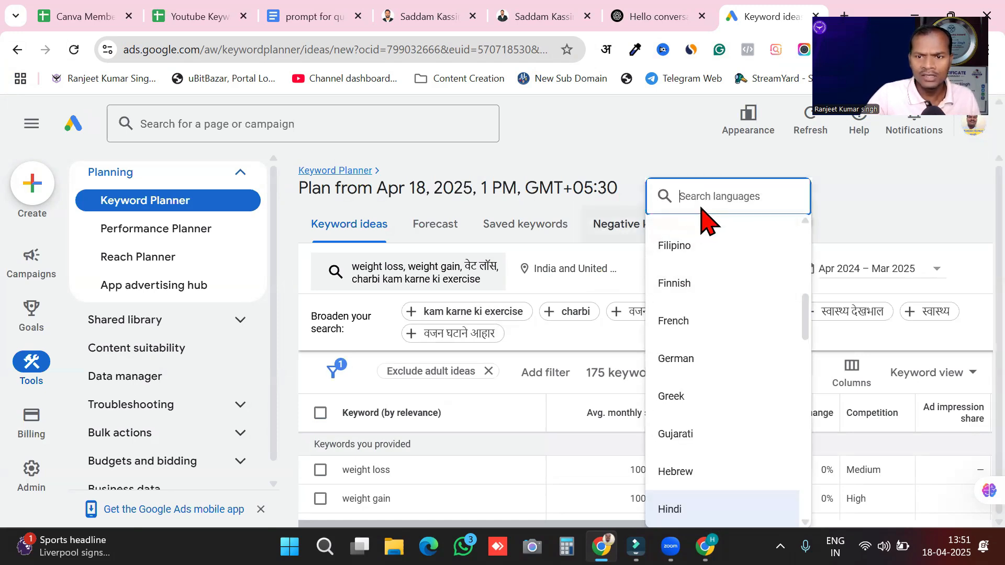
text(en)
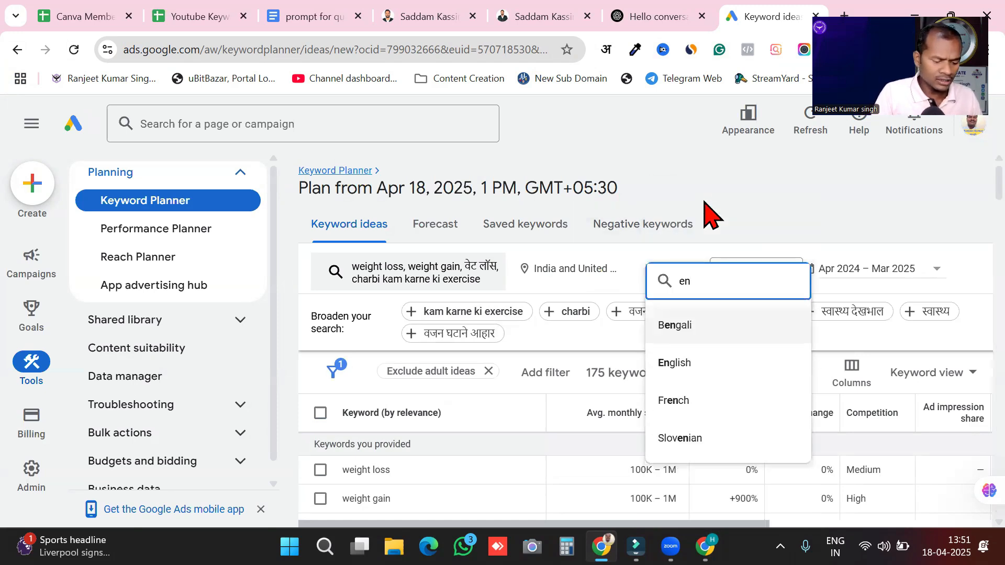
text(gli)
click(676, 325)
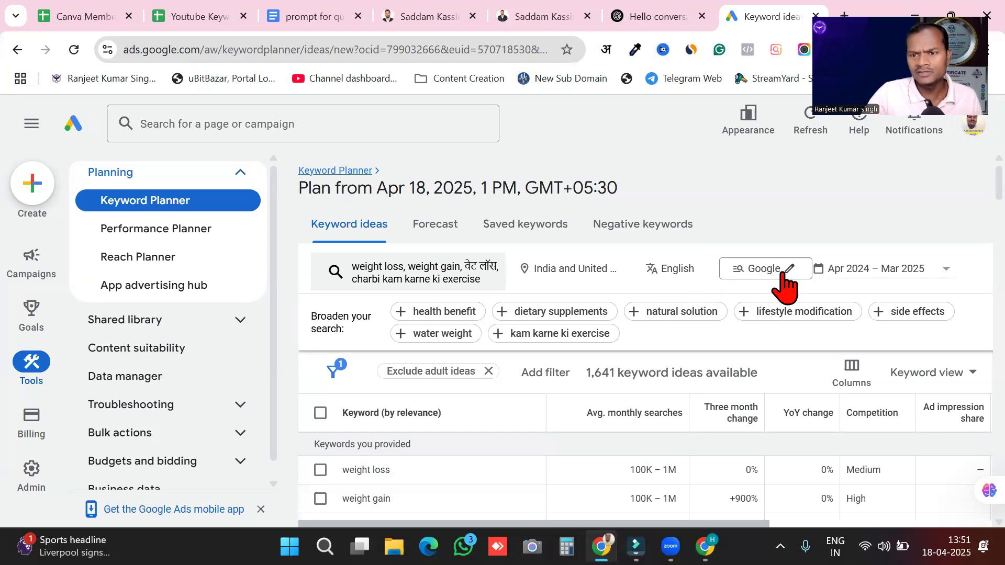
Set the date range of the keyword data to the last month and check the other preset ranges.
click(941, 277)
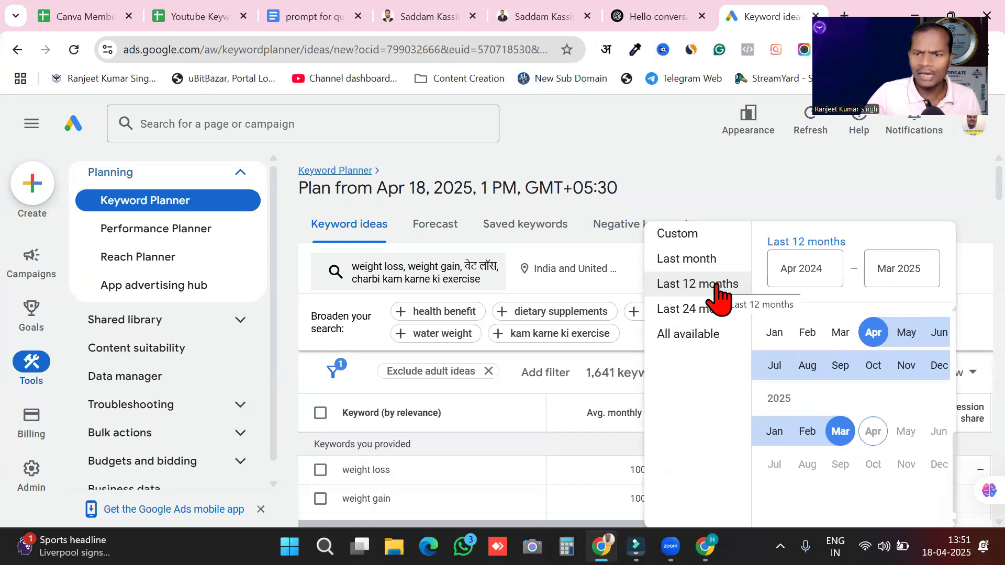
click(686, 259)
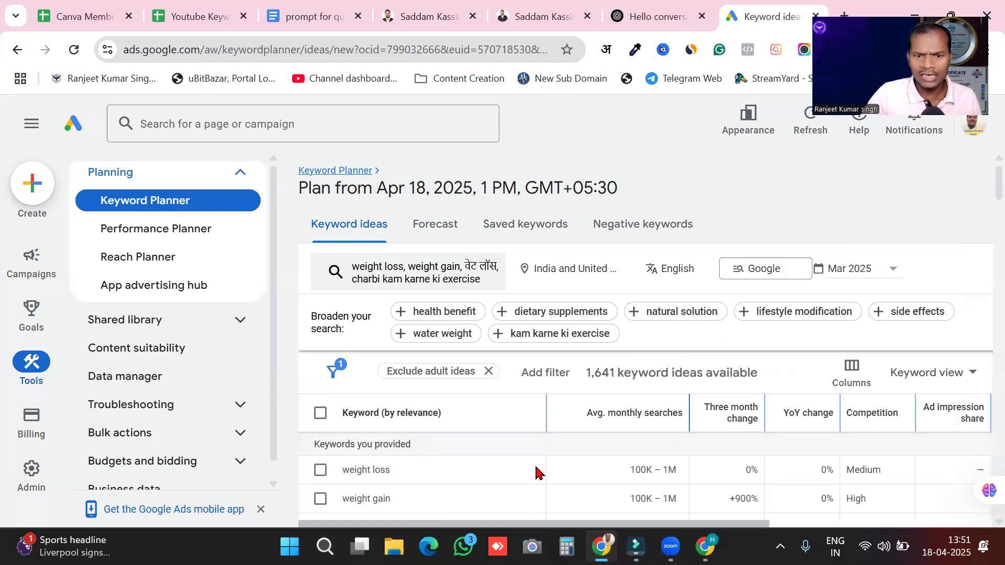
click(892, 271)
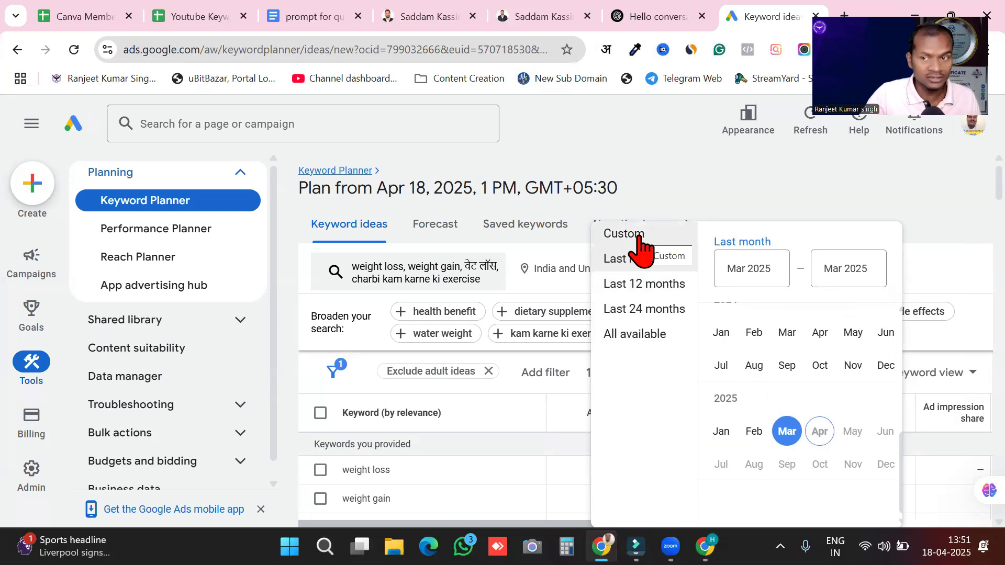
click(908, 206)
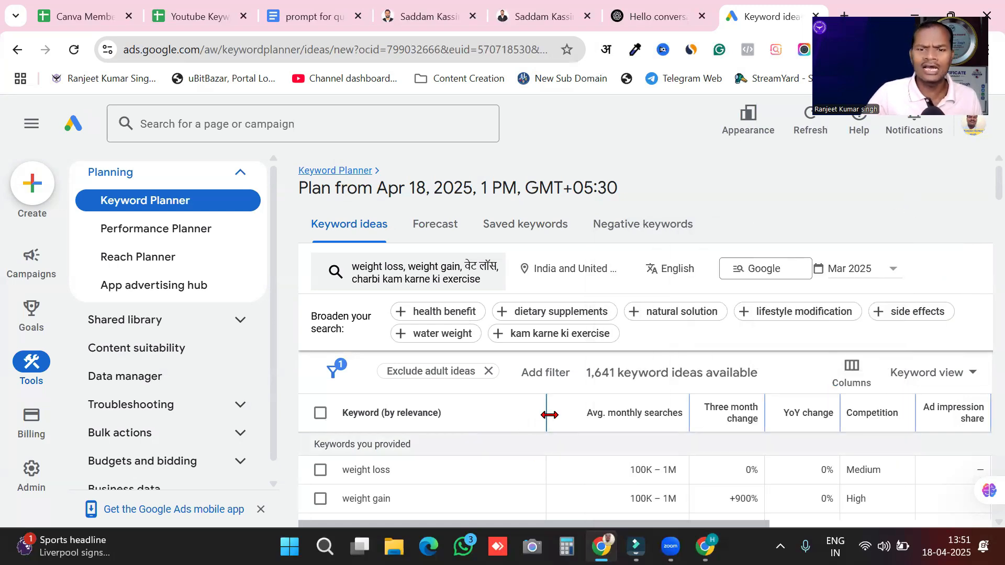
Widen the Keyword column of the keyword ideas table.
scroll(532, 439, down, 2)
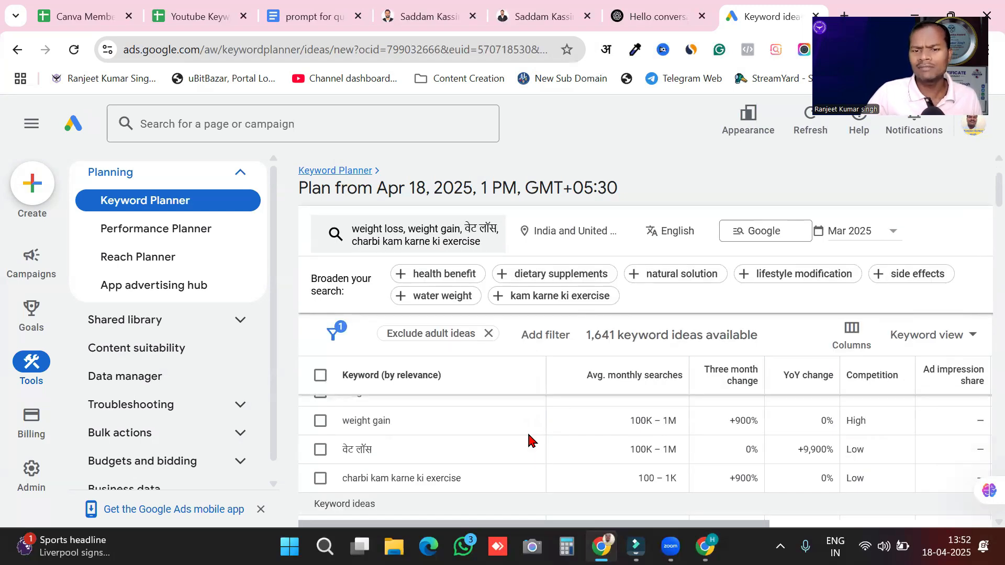
scroll(529, 440, up, 2)
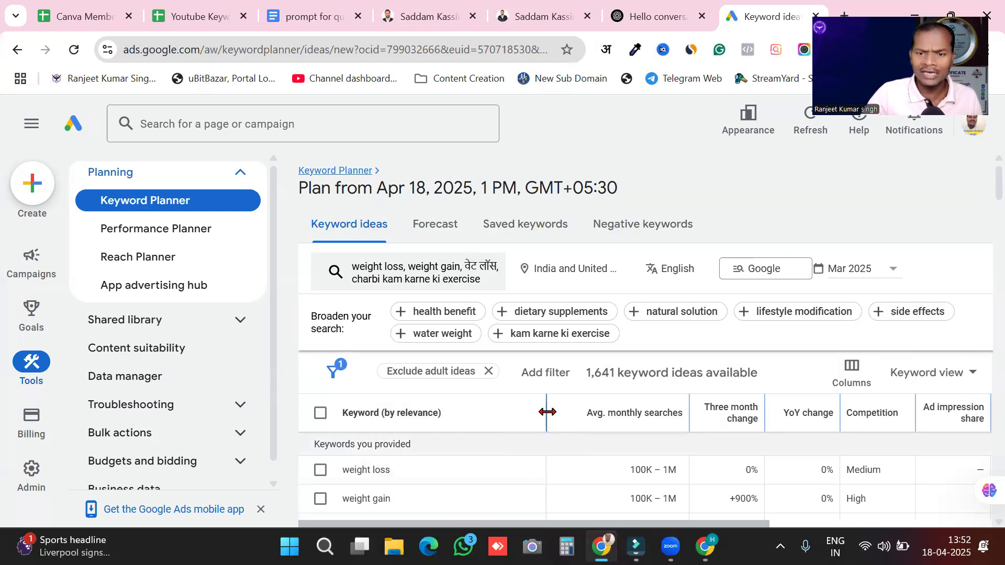
drag(549, 412, 602, 419)
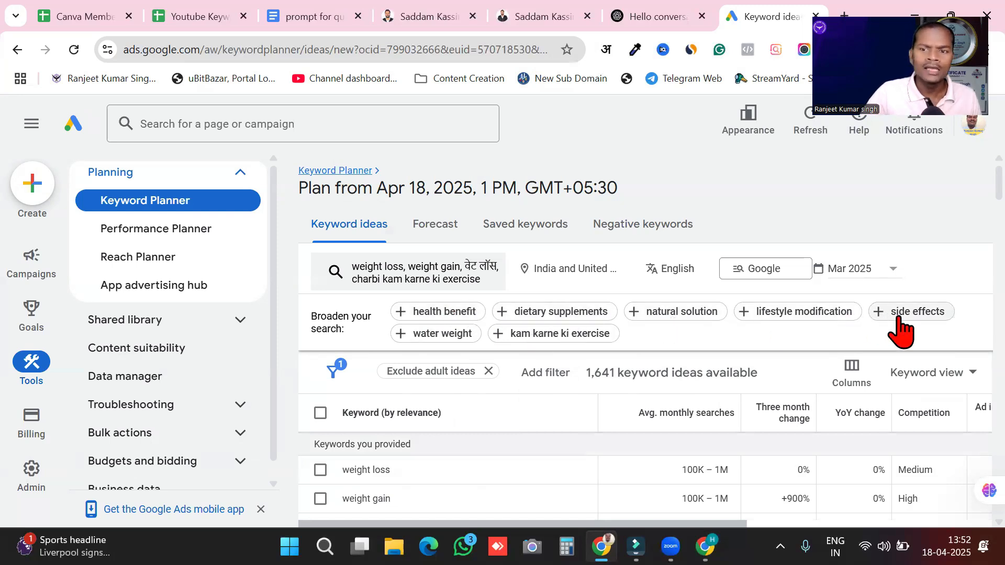
Broaden the search with the suggested keyword "water weight", get updated results and check the top of page bid columns.
click(403, 337)
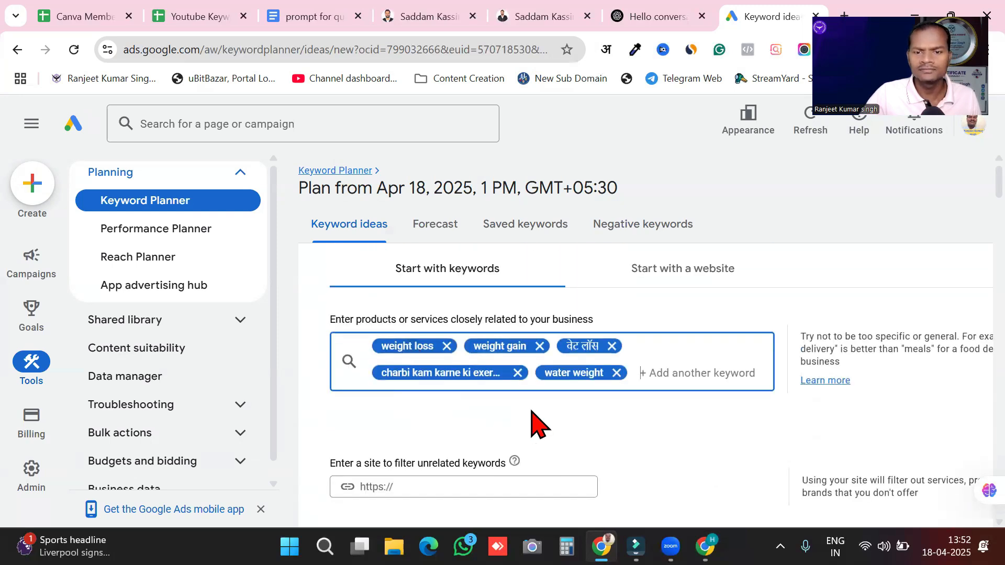
scroll(531, 411, down, 3)
click(373, 404)
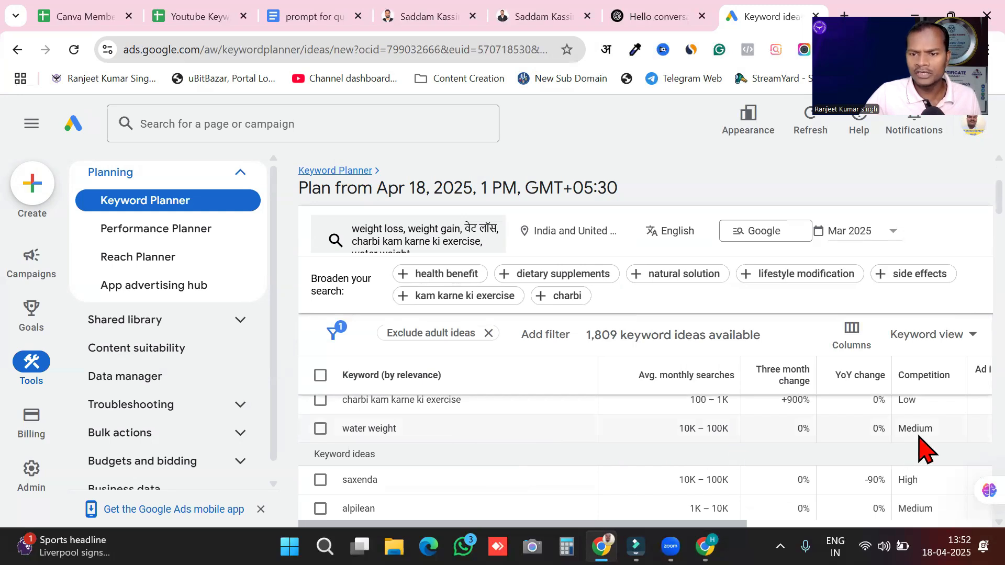
drag(683, 526, 882, 539)
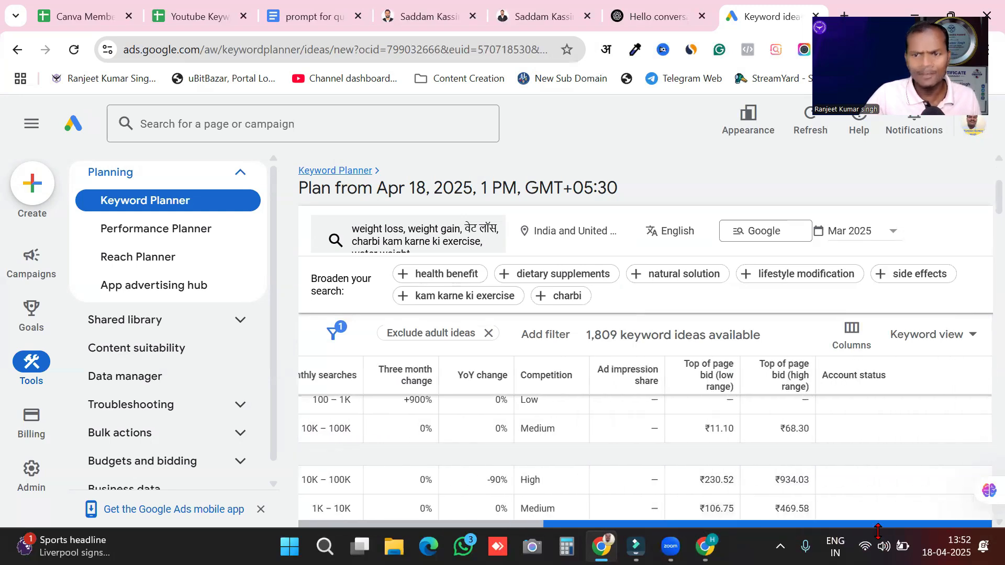
scroll(559, 432, up, 2)
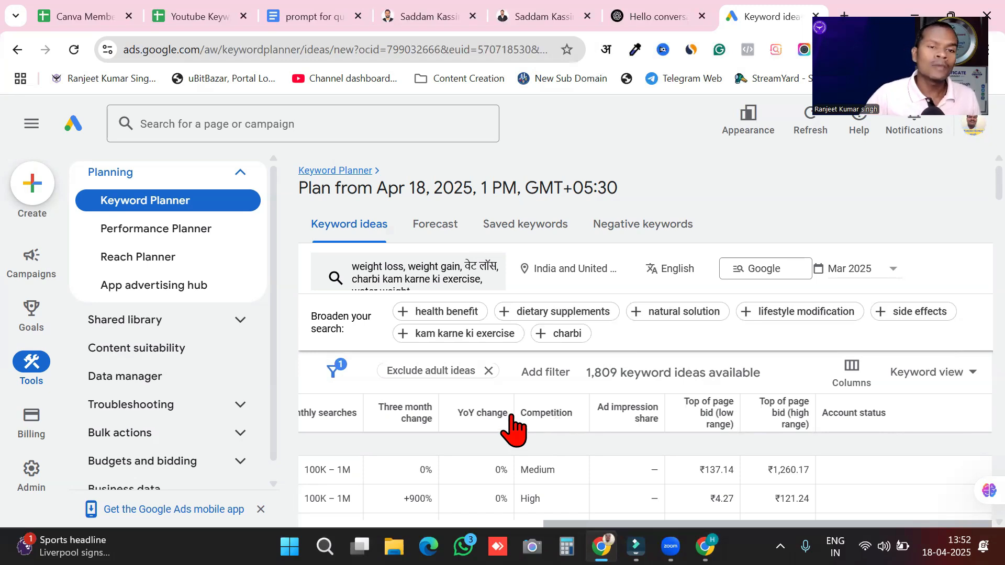
click(174, 209)
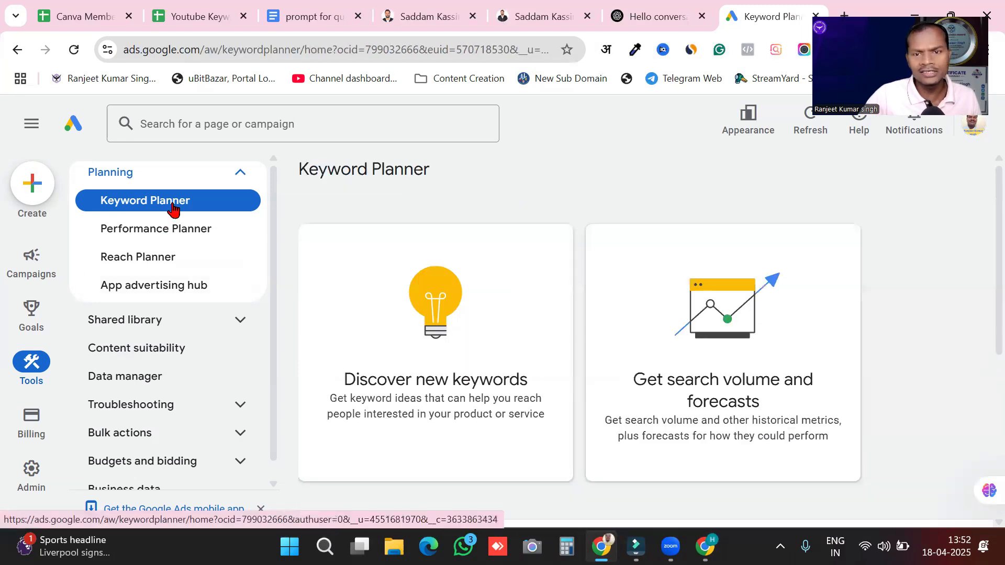
click(455, 408)
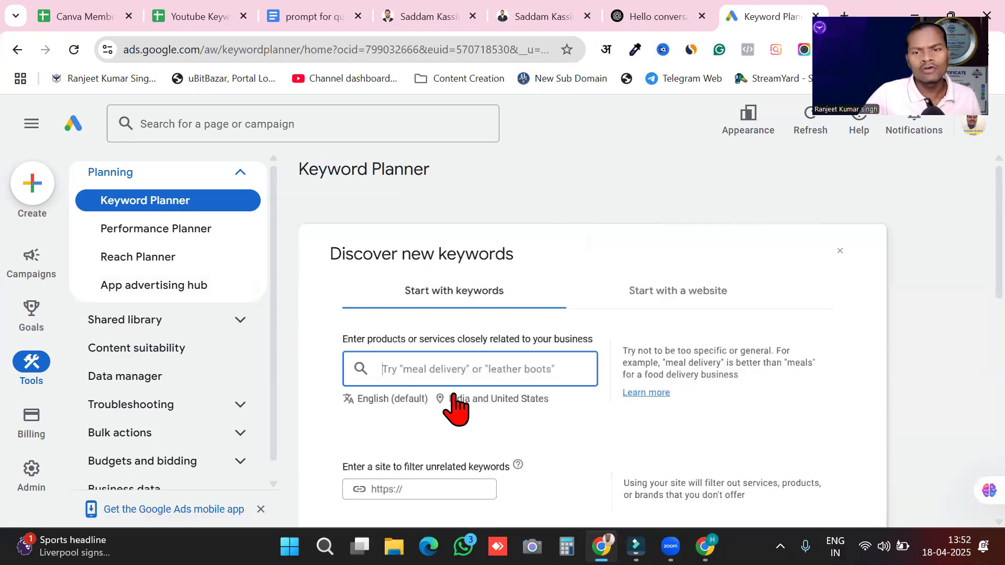
click(707, 293)
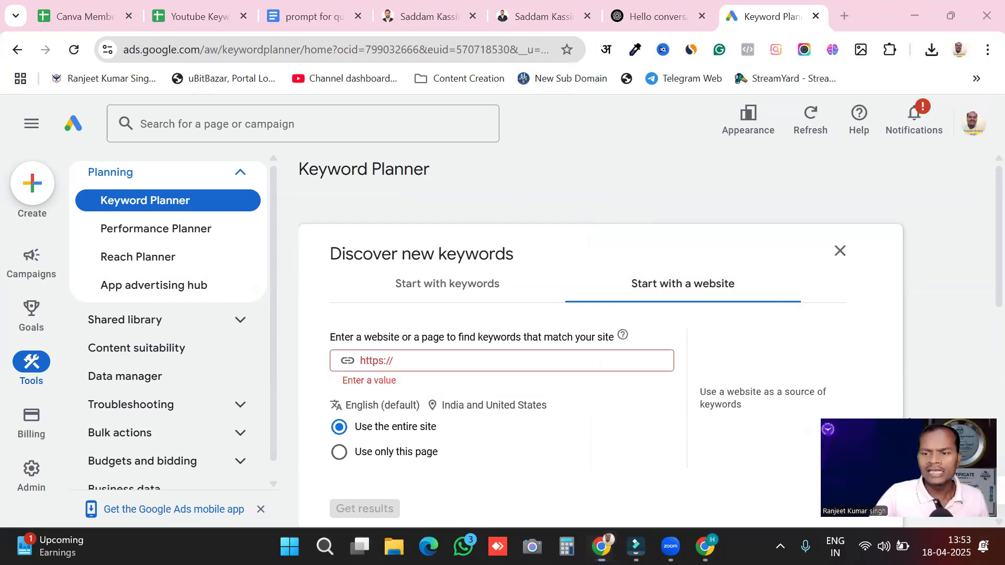
click(387, 361)
text(ranjeetdigitalskill.com/)
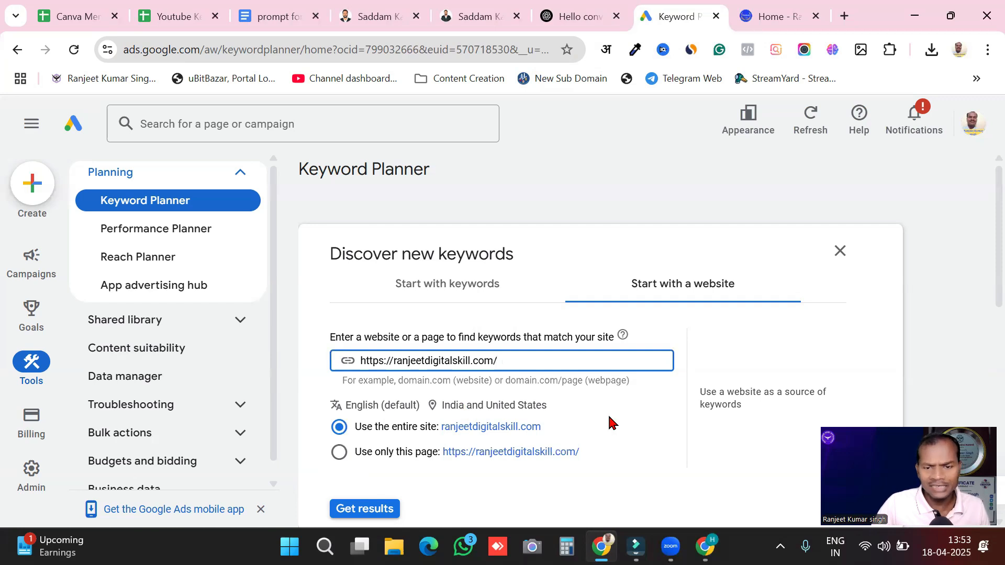
scroll(497, 435, down, 1)
click(387, 440)
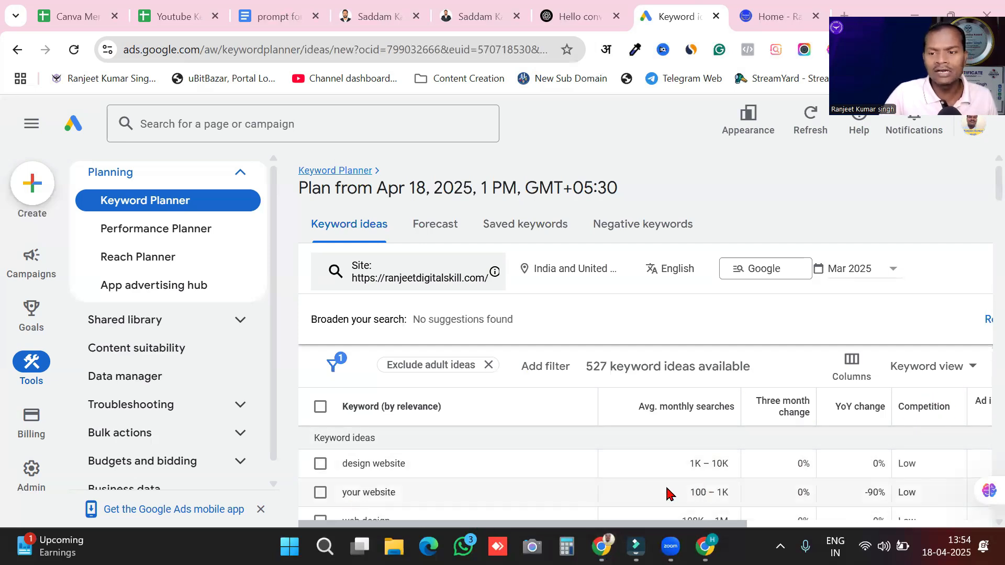
Examine the keyword ideas generated from the website, along with their monthly searches and competition.
scroll(562, 468, down, 2)
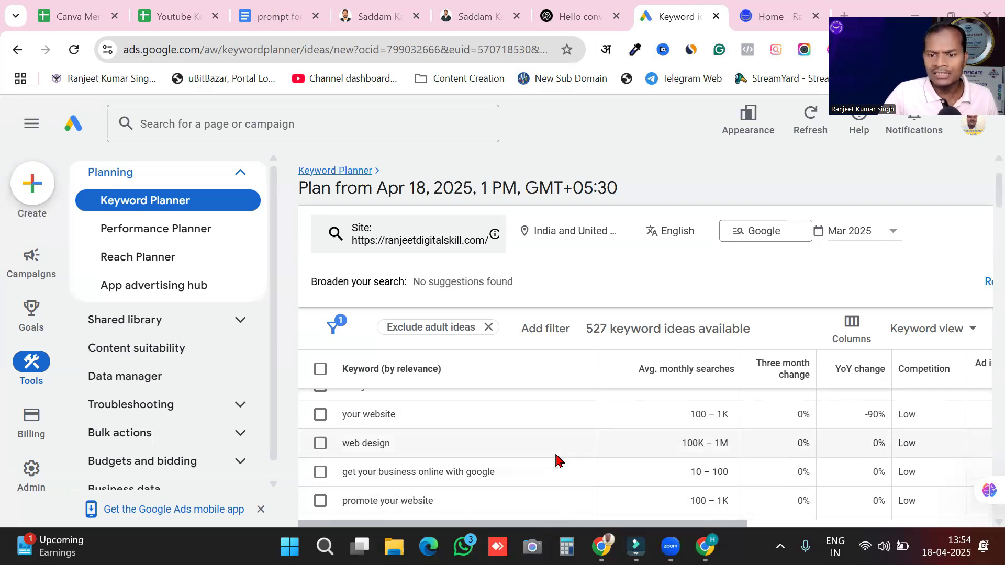
scroll(555, 471, down, 2)
scroll(531, 474, down, 2)
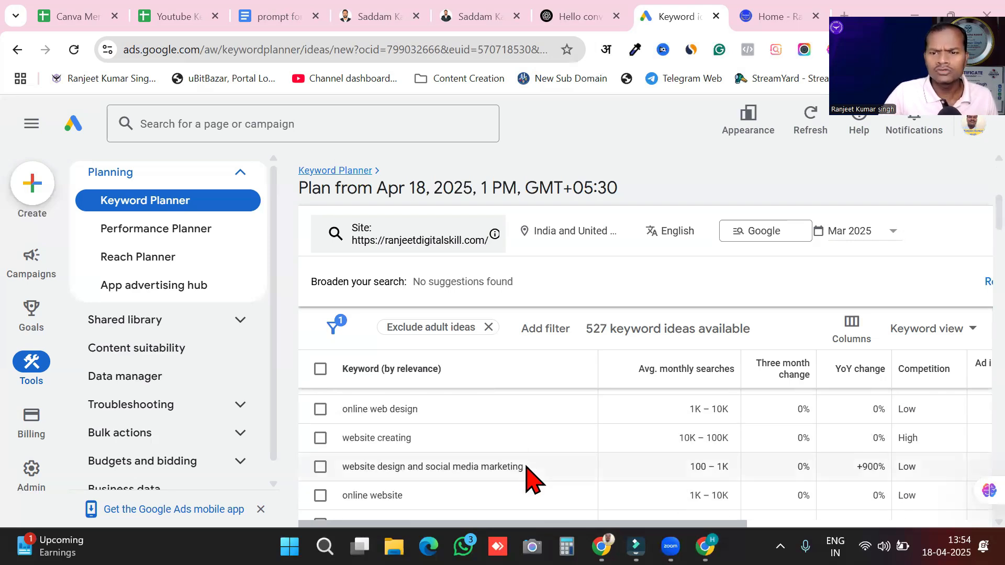
scroll(587, 466, up, 5)
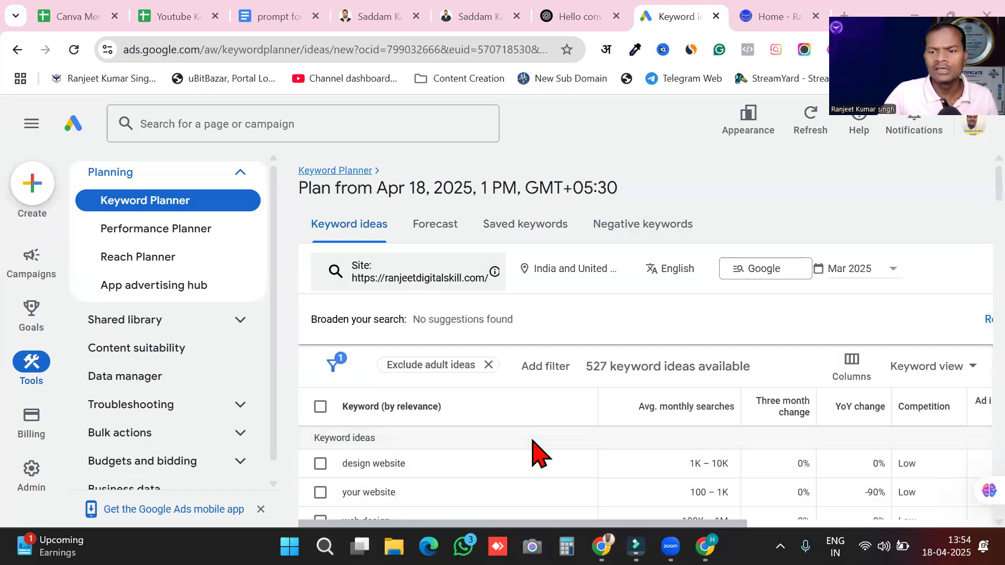
scroll(538, 455, down, 3)
scroll(535, 461, up, 1)
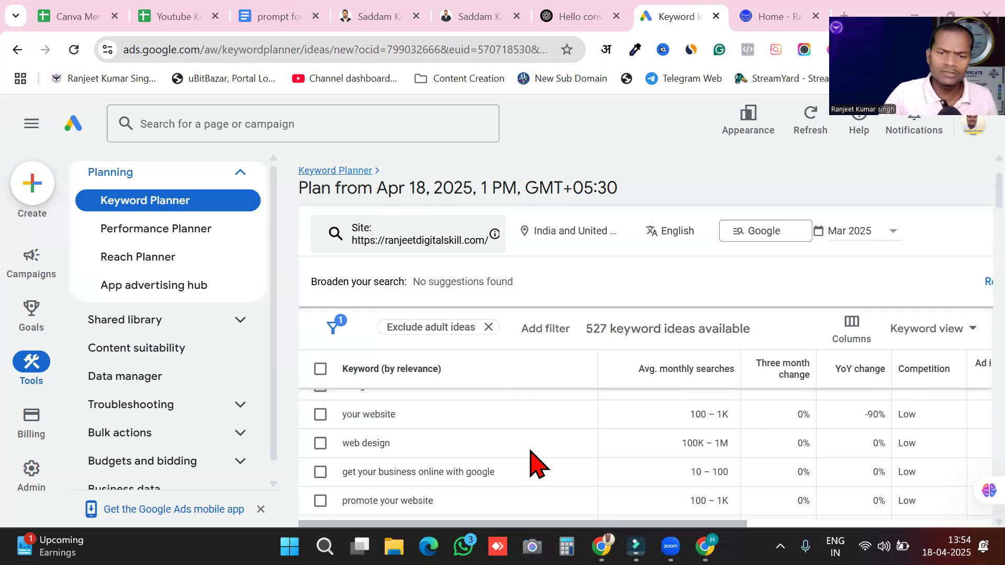
scroll(534, 460, up, 3)
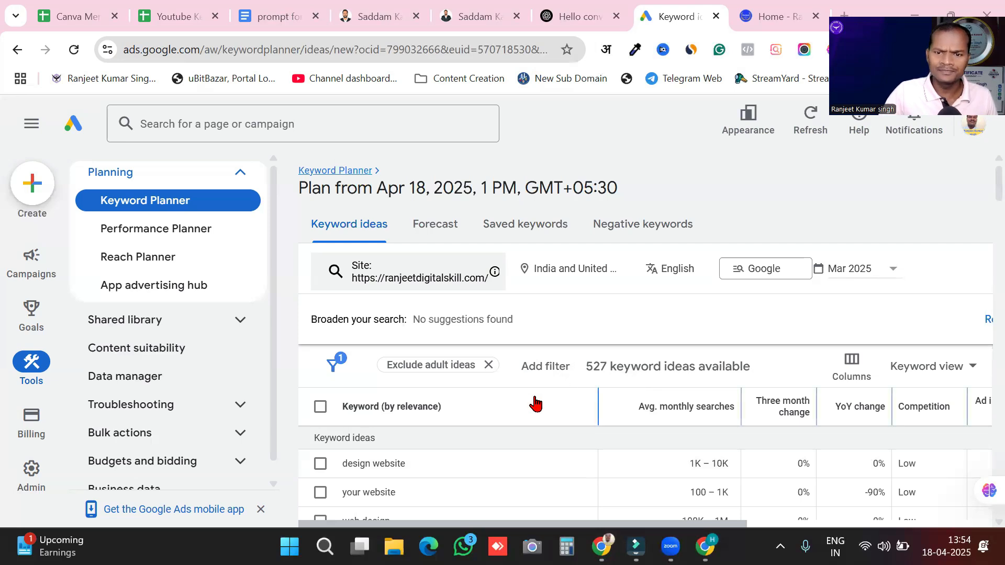
scroll(544, 470, down, 3)
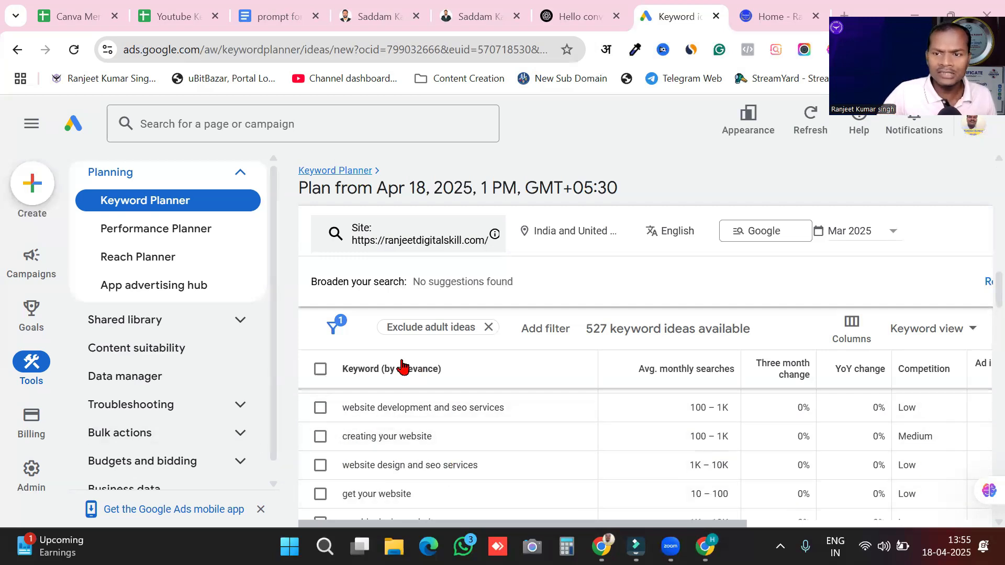
Select only the keyword ideas "website development and seo services", "creating your website", "website design and seo services" and "get your website".
click(320, 369)
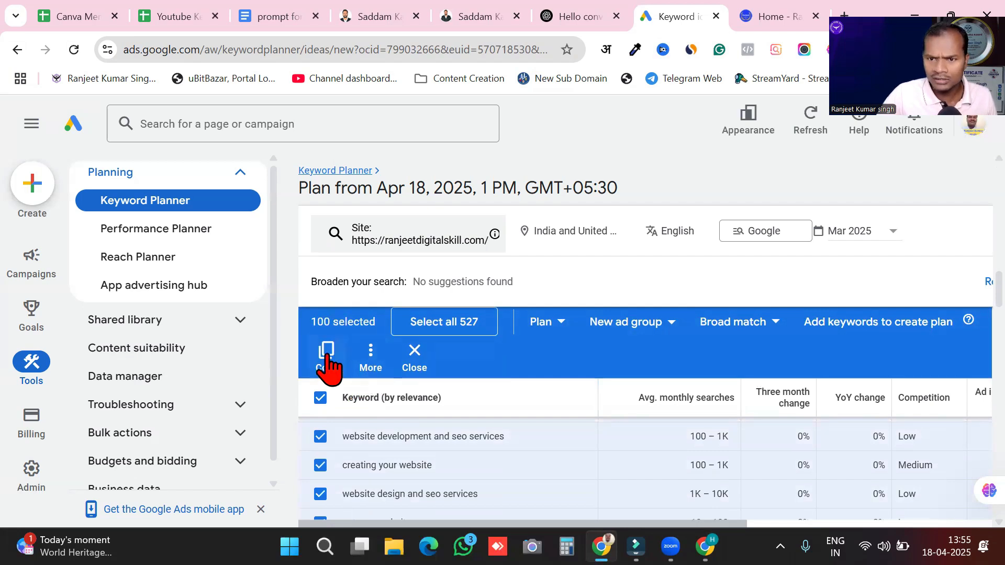
click(415, 355)
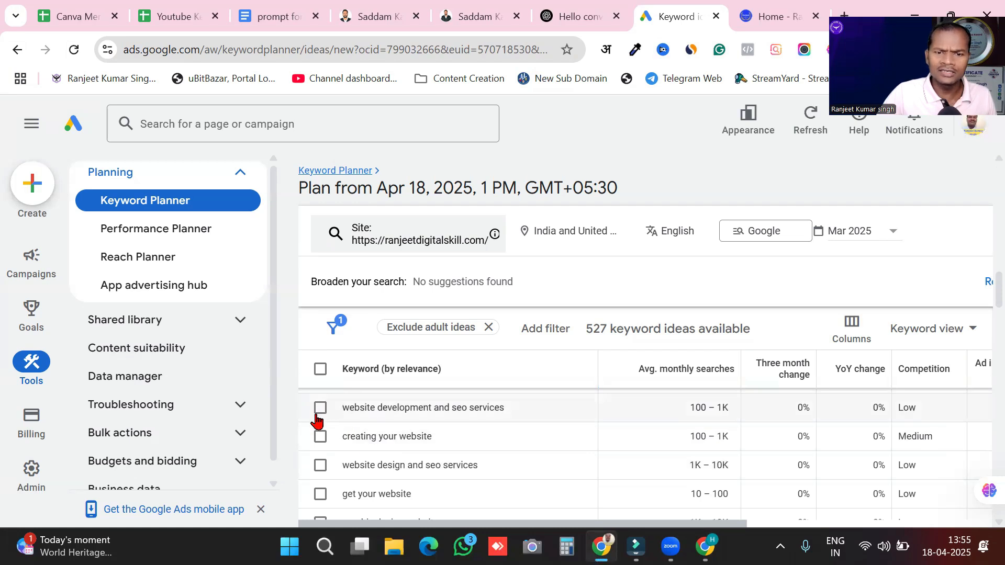
click(320, 408)
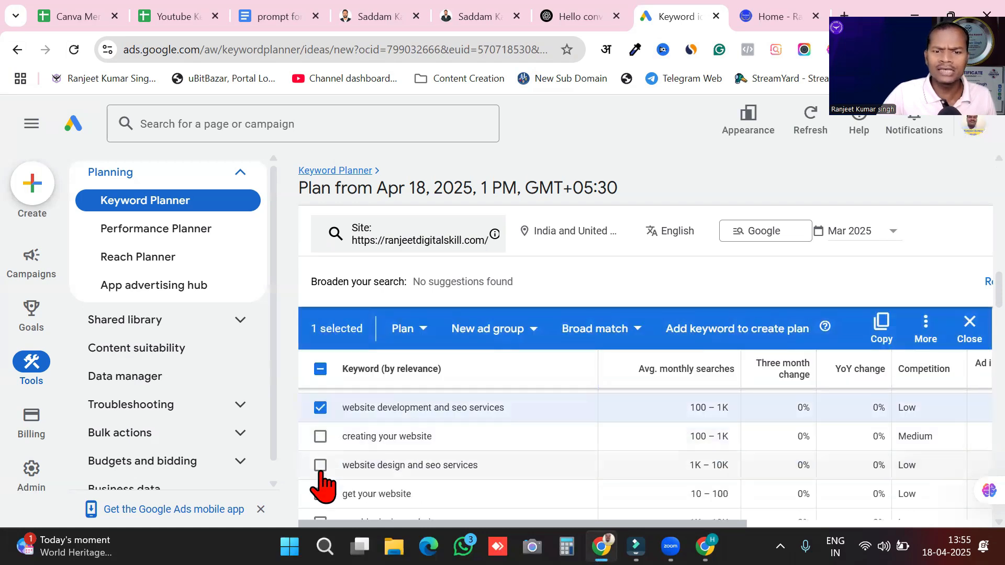
click(320, 437)
click(320, 465)
click(321, 493)
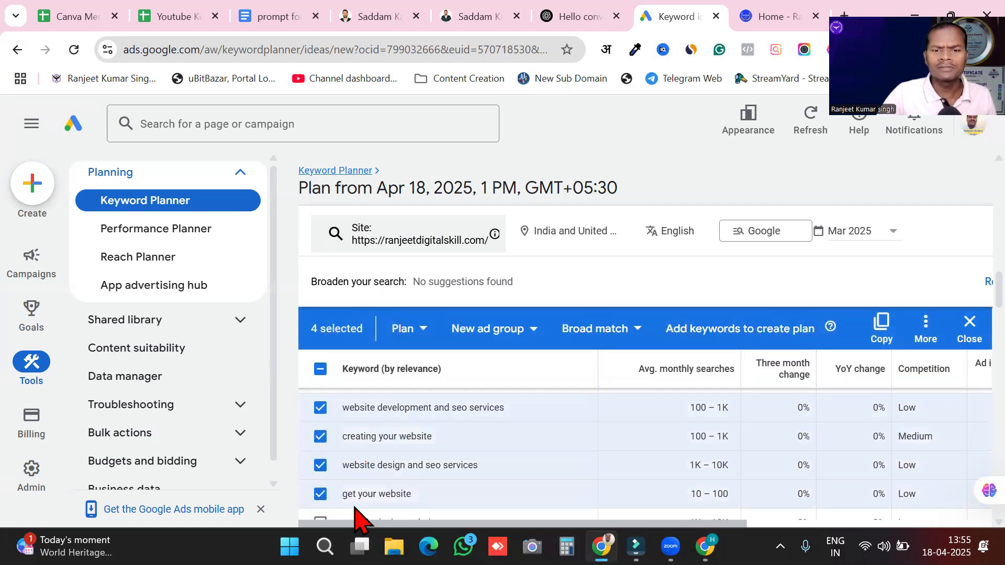
Add "web design and social media management", "digital marketing website design" and "getting a website for your business" to the selected keyword ideas.
scroll(344, 469, down, 3)
click(320, 423)
click(320, 394)
click(321, 452)
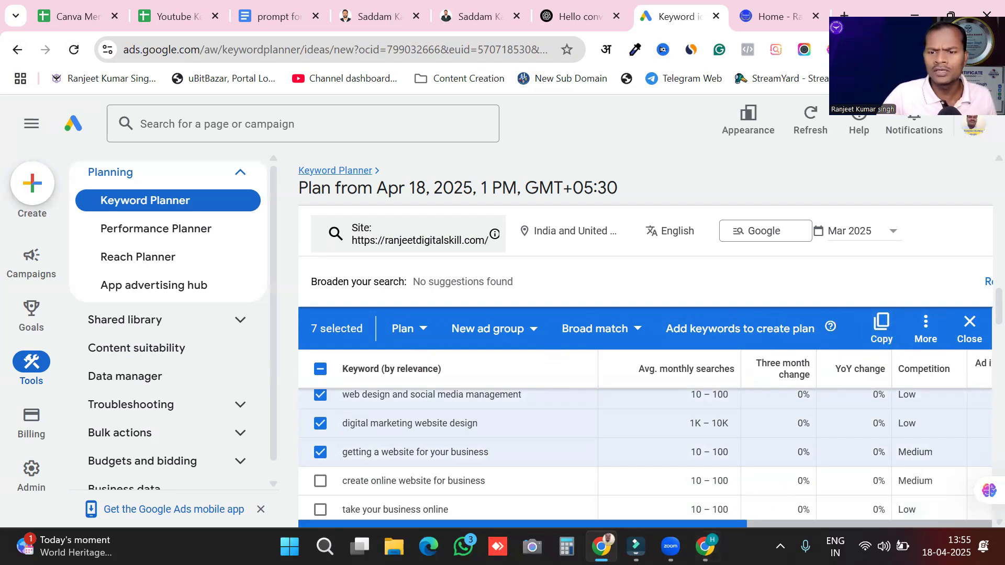
scroll(879, 511, right, 5)
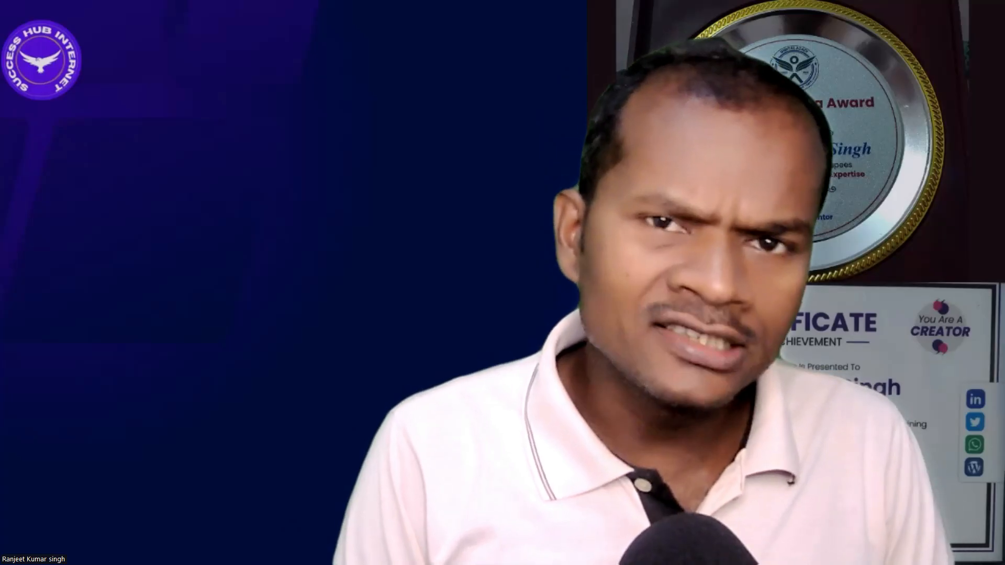